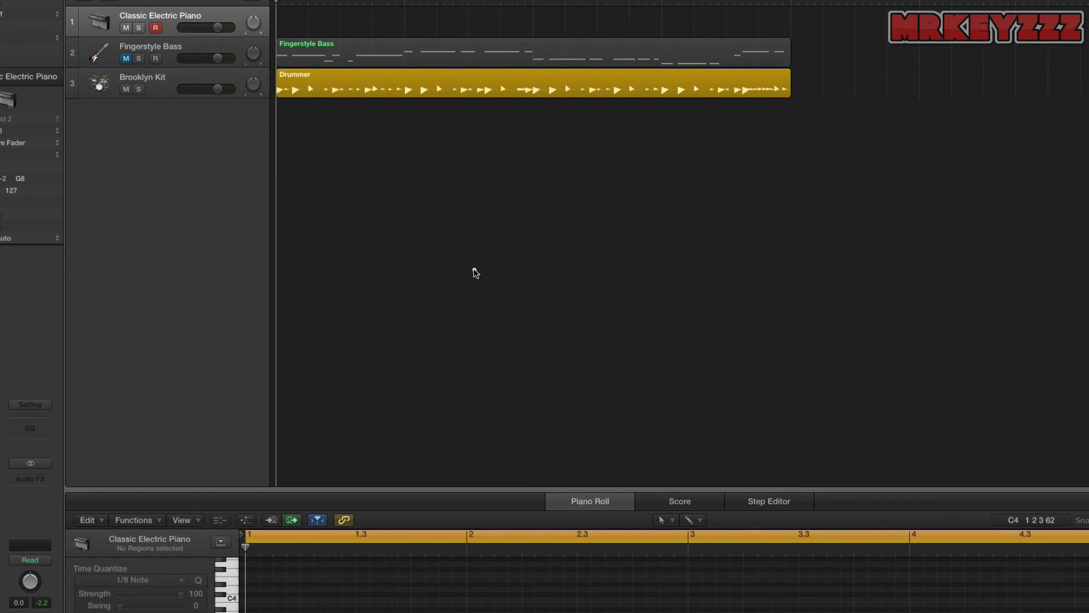
- Sketch whole, half, quarter and shorter notes with an accent mark under each over the empty arrangement area, and clear the sketch
mouse_move(475, 270)
left_mouse_down()
mouse_move(497, 283)
mouse_move(480, 295)
left_mouse_up()
left_click_drag(487, 234, 498, 254)
mouse_move(553, 231)
left_mouse_down()
mouse_move(555, 249)
mouse_move(544, 244)
mouse_move(564, 244)
mouse_move(570, 268)
mouse_move(557, 286)
left_mouse_up()
left_click_drag(614, 239, 622, 205)
left_click(616, 264)
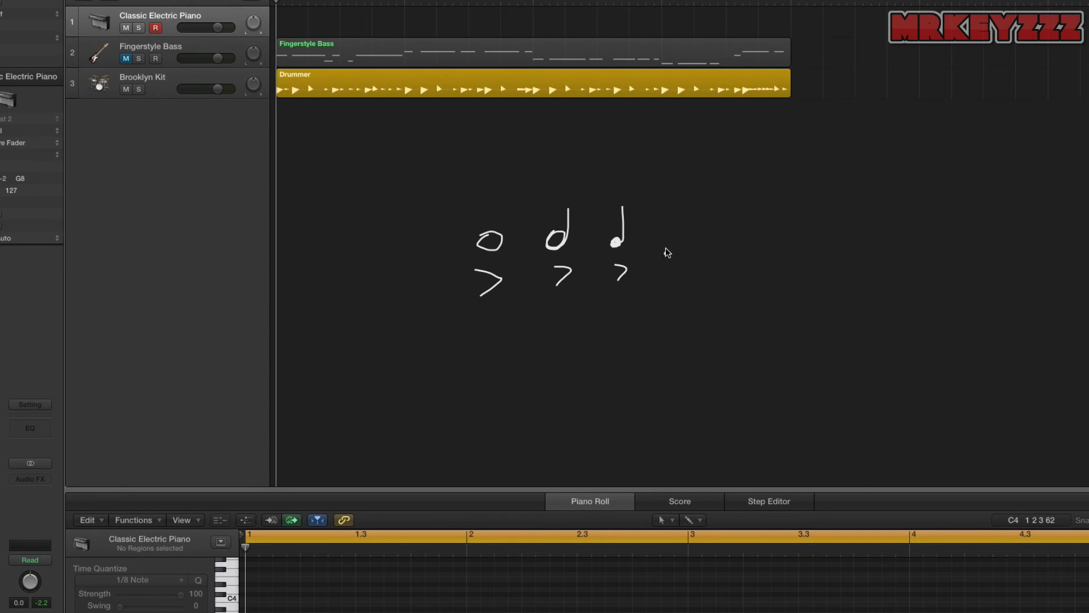
left_click(664, 269)
mouse_move(682, 232)
left_mouse_down()
mouse_move(726, 248)
mouse_move(730, 228)
mouse_move(768, 242)
mouse_move(768, 281)
left_mouse_up()
key("Delete")
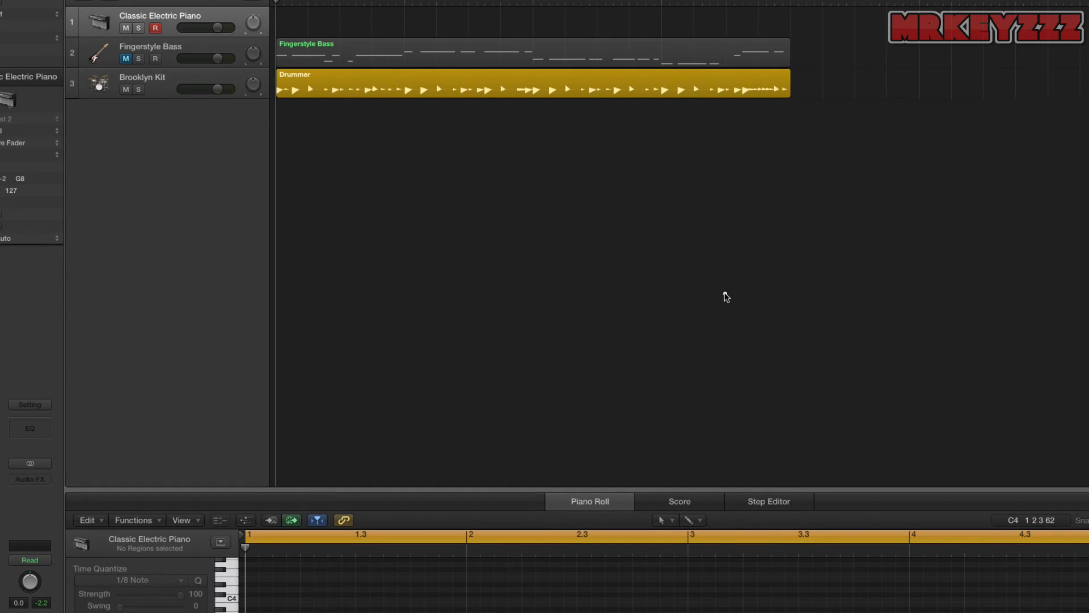
- Show the on-screen keyboard and handwrite a 4/4 bar of four beamed eighth-note pairs ending with a double bar line
key("super+k")
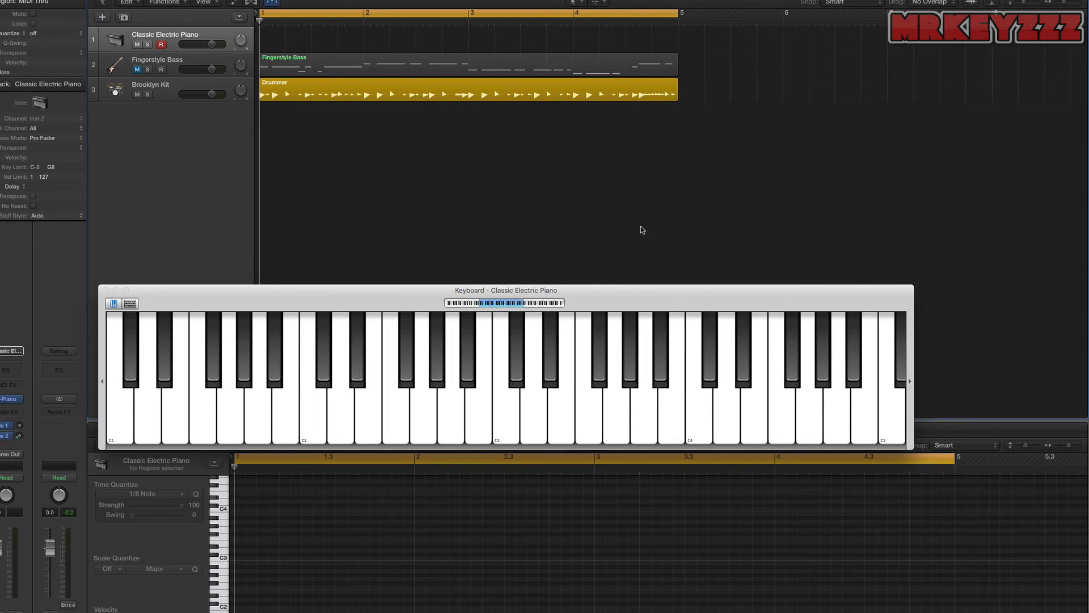
left_click_drag(298, 177, 315, 181)
left_click_drag(313, 170, 321, 206)
left_click_drag(319, 194, 322, 210)
mouse_move(214, 273)
left_mouse_down()
mouse_move(314, 244)
mouse_move(309, 252)
mouse_move(452, 250)
mouse_move(503, 236)
mouse_move(501, 246)
mouse_move(552, 246)
mouse_move(553, 224)
mouse_move(593, 241)
left_mouse_up()
left_click_drag(638, 199, 656, 263)
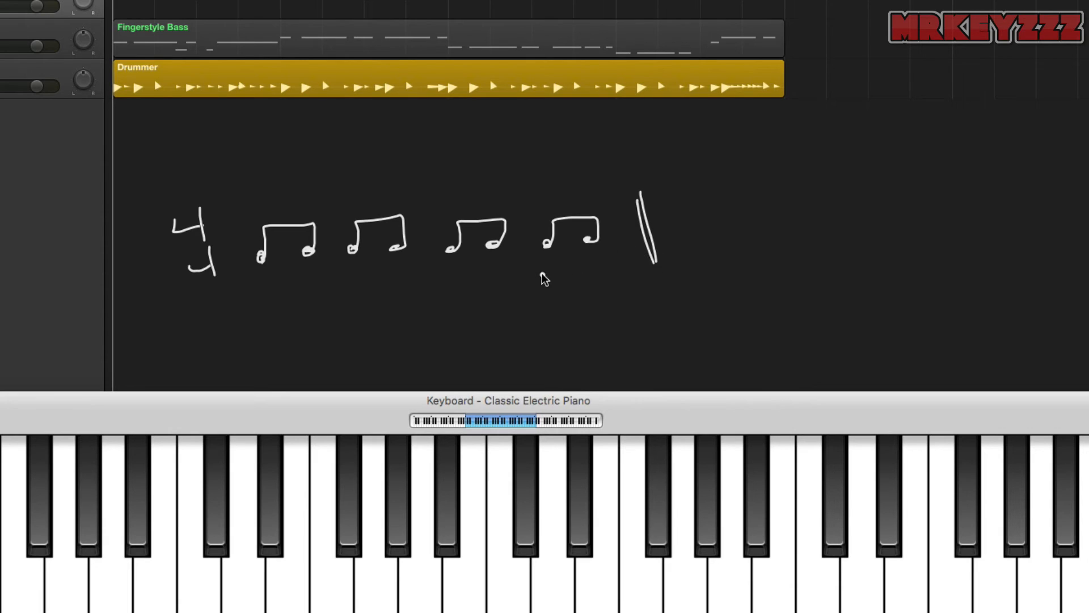
- Write the chord name C above the bar and put an accent mark under the second note of every pair
mouse_move(266, 161)
left_mouse_down()
mouse_move(250, 185)
mouse_move(270, 191)
left_mouse_up()
mouse_move(306, 273)
left_mouse_down()
mouse_move(321, 281)
mouse_move(312, 294)
left_mouse_up()
mouse_move(390, 272)
left_mouse_down()
mouse_move(404, 281)
mouse_move(397, 289)
left_mouse_up()
left_click_drag(481, 272, 485, 294)
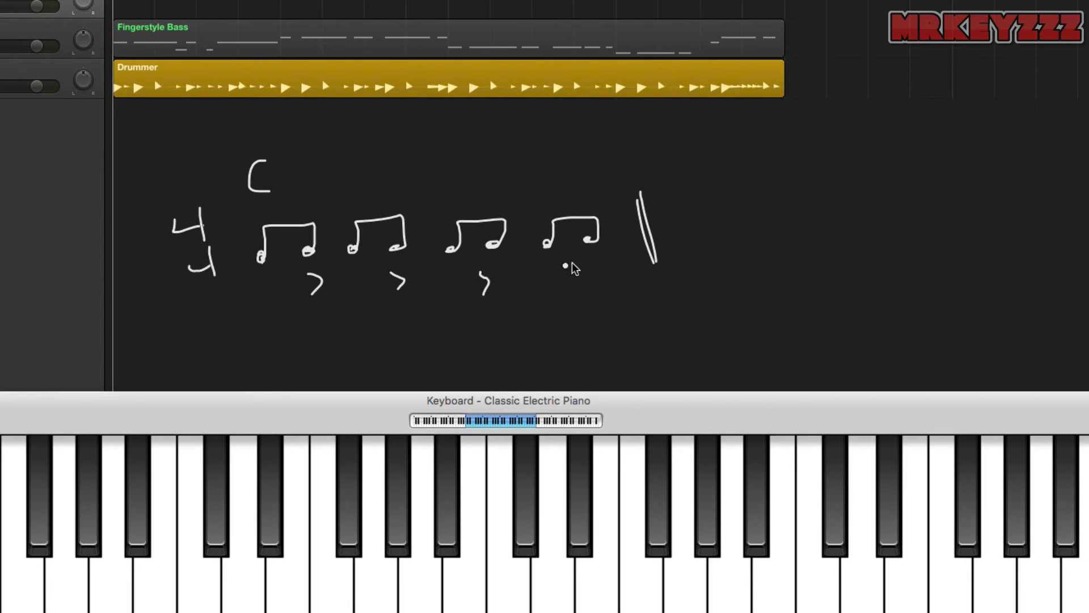
left_click_drag(586, 260, 593, 276)
- Write the count 1 + 2 + 3 + 4 + beneath the eighth notes
mouse_move(262, 336)
left_mouse_down()
mouse_move(265, 359)
mouse_move(327, 342)
mouse_move(373, 347)
left_mouse_up()
left_click(336, 342)
mouse_move(406, 329)
left_mouse_down()
mouse_move(406, 344)
mouse_move(418, 336)
left_mouse_up()
mouse_move(438, 323)
left_mouse_down()
mouse_move(456, 327)
mouse_move(448, 337)
mouse_move(493, 335)
left_mouse_up()
mouse_move(484, 329)
left_mouse_down()
mouse_move(559, 329)
mouse_move(603, 311)
left_mouse_up()
left_click_drag(589, 312, 587, 328)
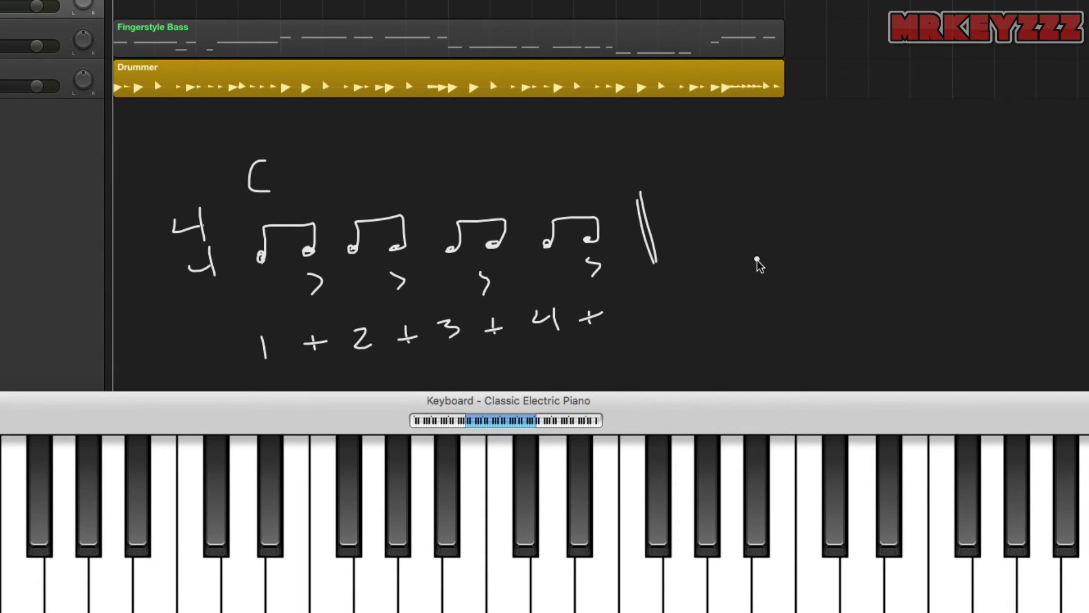
- Draw a long grid box beside the notation and divide it into eight cells
mouse_move(690, 290)
left_mouse_down()
mouse_move(691, 317)
mouse_move(863, 272)
mouse_move(971, 263)
mouse_move(985, 307)
mouse_move(689, 334)
mouse_move(690, 316)
left_mouse_up()
left_click_drag(824, 277, 832, 317)
left_click_drag(901, 265, 914, 308)
mouse_move(754, 287)
left_mouse_down()
mouse_move(760, 326)
mouse_move(725, 329)
left_mouse_up()
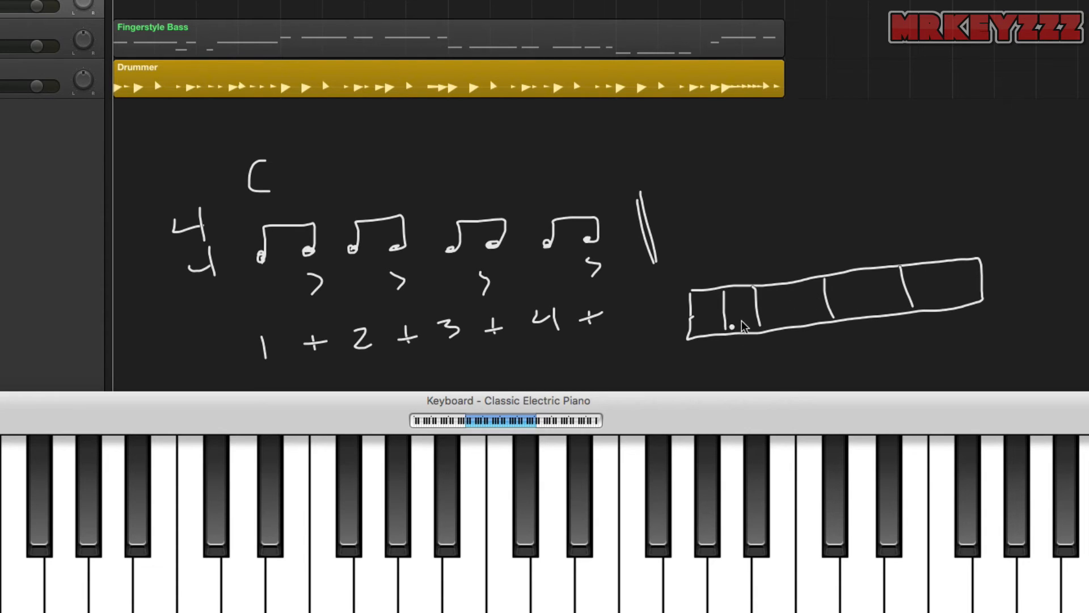
left_click_drag(794, 282, 798, 316)
left_click_drag(860, 274, 871, 304)
left_click_drag(935, 265, 942, 302)
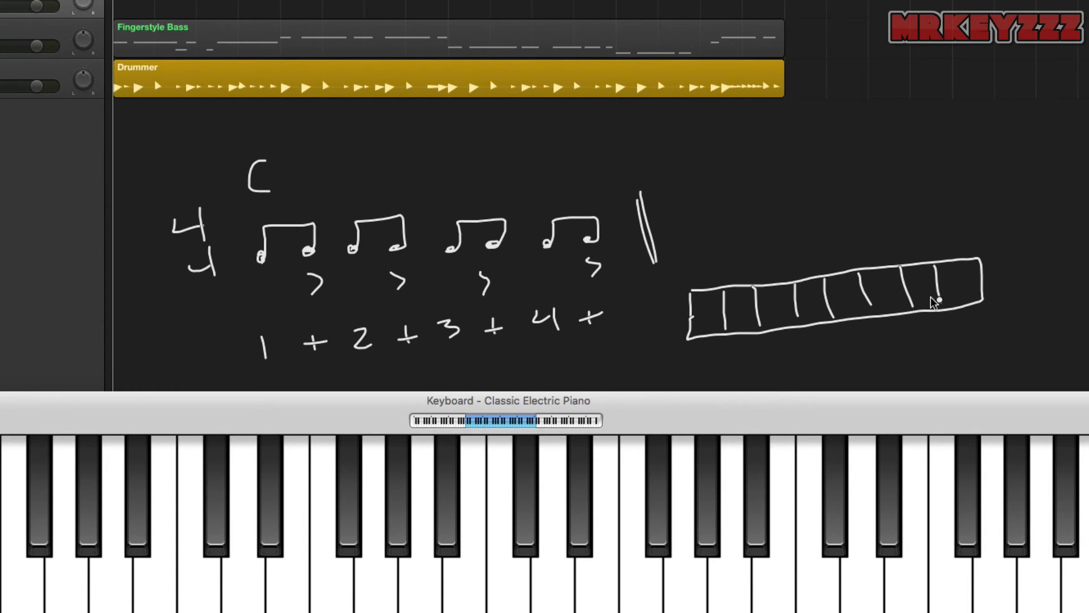
- Label the eight grid cells 1 + 2 + 3 + 4 + and put a check mark in each cell
mouse_move(703, 343)
left_mouse_down()
mouse_move(704, 362)
mouse_move(820, 352)
left_mouse_up()
left_click_drag(812, 345, 898, 341)
left_click_drag(891, 334, 939, 339)
mouse_move(968, 318)
left_mouse_down()
mouse_move(968, 336)
mouse_move(978, 325)
left_mouse_up()
left_click(842, 336)
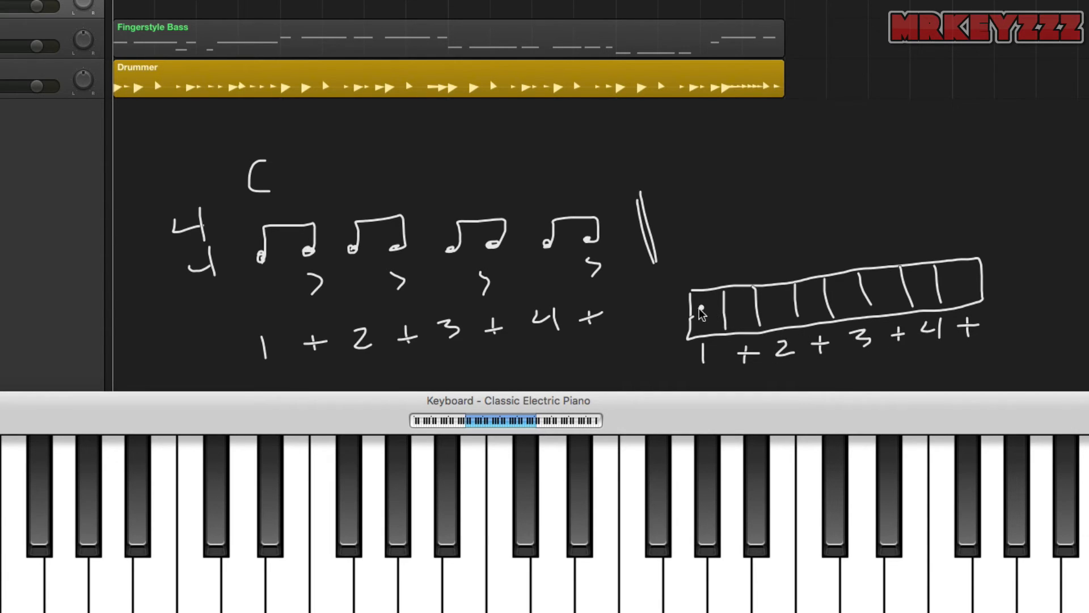
left_click_drag(702, 311, 967, 274)
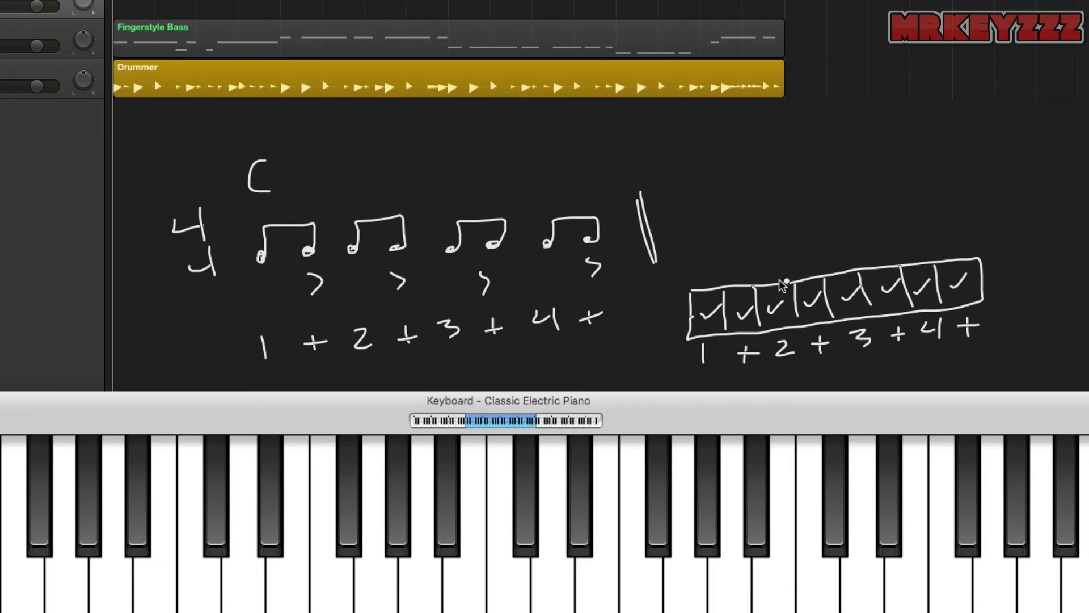
- Put accent marks above the four "+" cells of the grid
left_click_drag(731, 260, 735, 275)
left_click_drag(800, 253, 803, 265)
left_click_drag(869, 245, 872, 256)
left_click(895, 255)
mouse_move(943, 233)
left_mouse_down()
mouse_move(955, 241)
mouse_move(946, 250)
left_mouse_up()
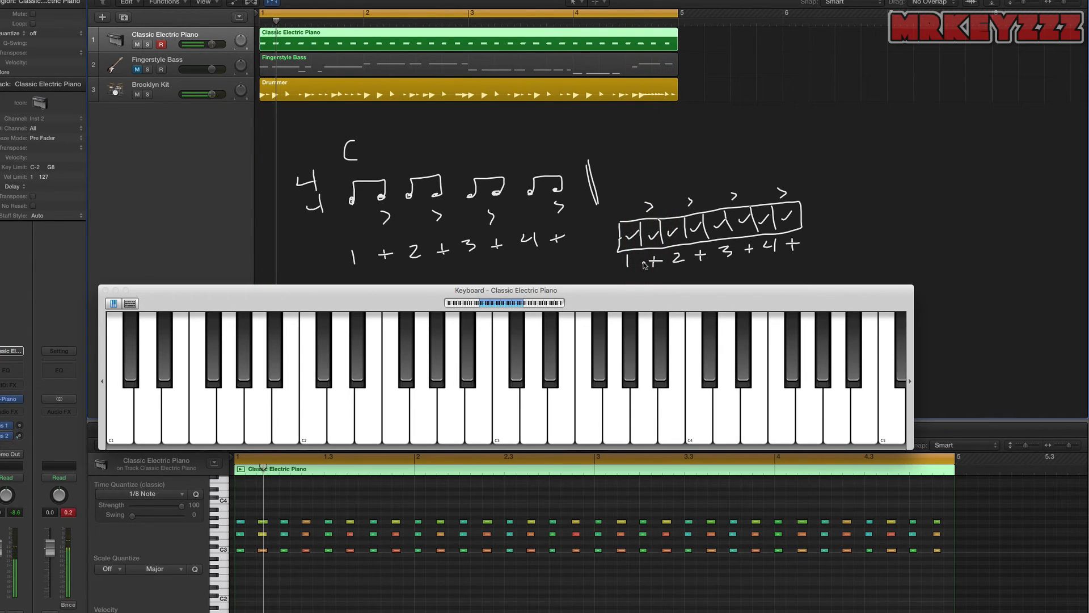
- Quantize all recorded Classic Electric Piano notes to 1/8 and return the playhead to the start
key("super+a")
left_click(430, 503)
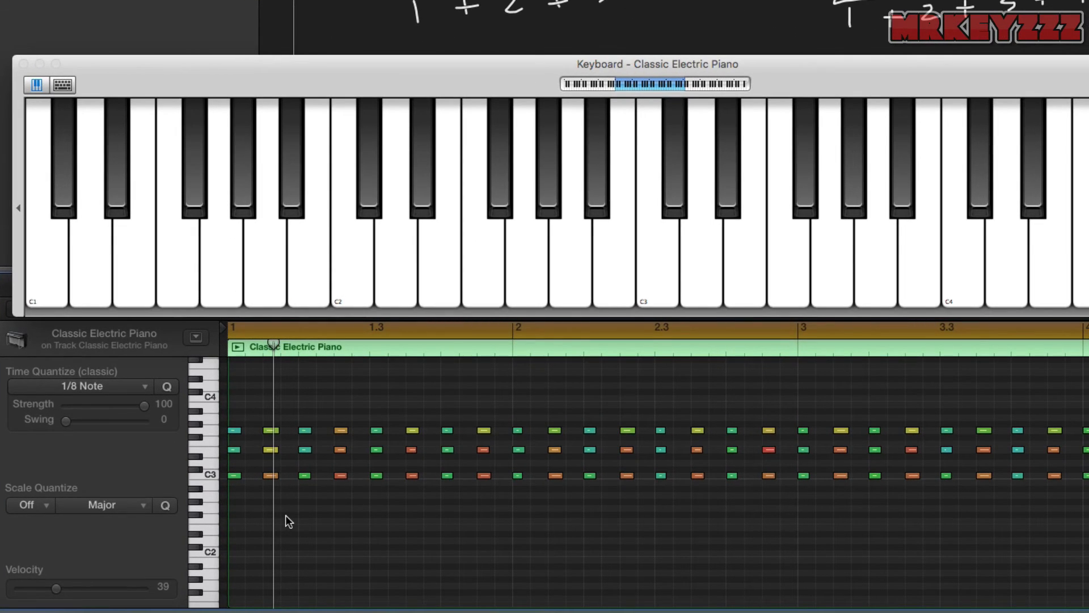
key("Return")
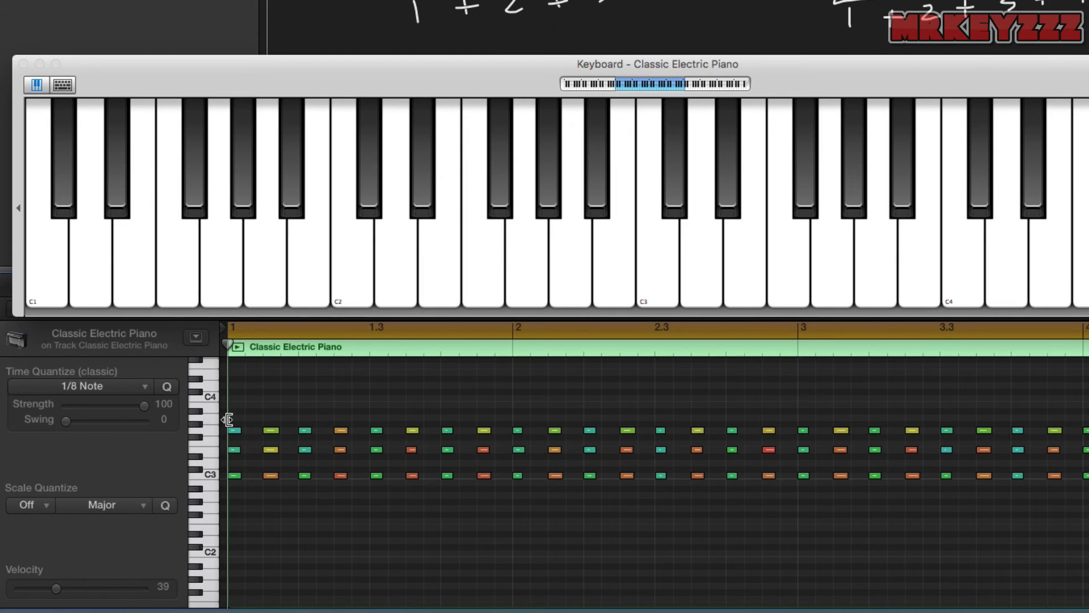
- Check the velocity of the first chord's top note and of the C3 note on the + of beat 2
left_click(234, 430)
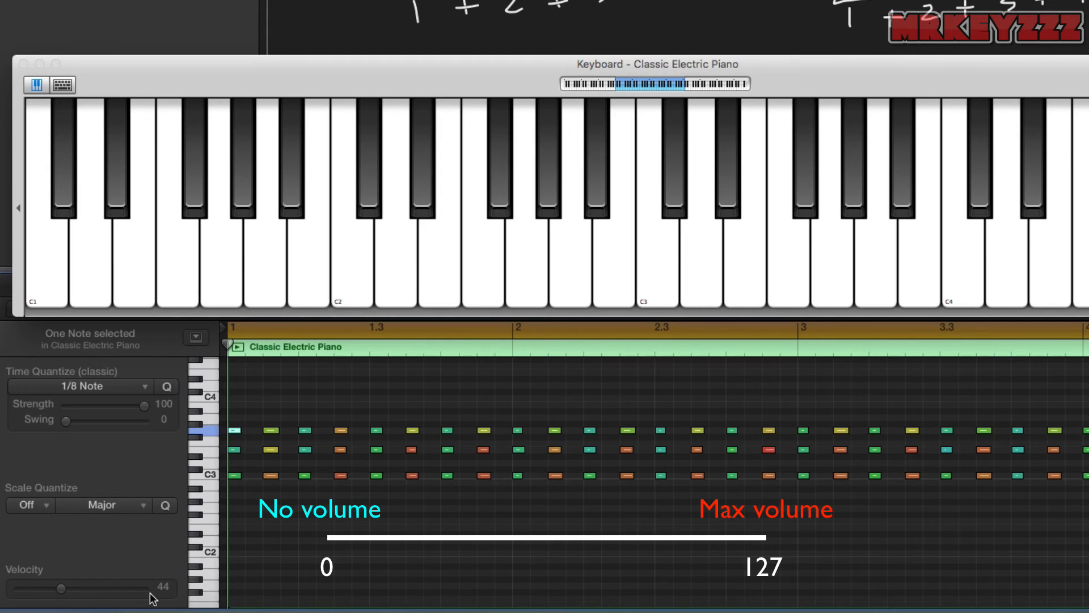
left_click(271, 525)
left_click(340, 475)
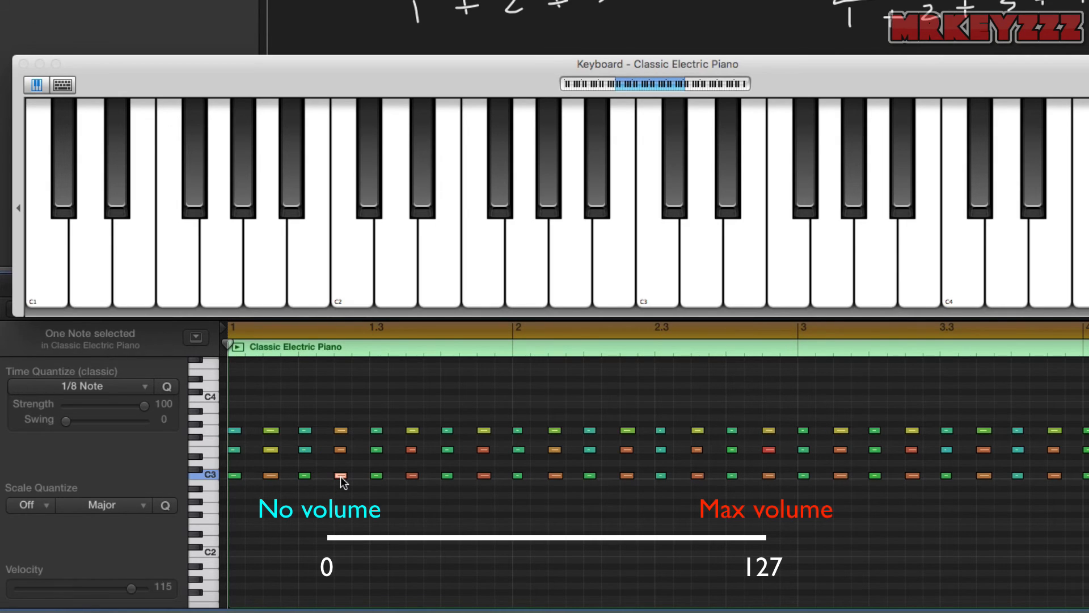
left_click_drag(146, 592, 137, 593)
left_click(313, 566)
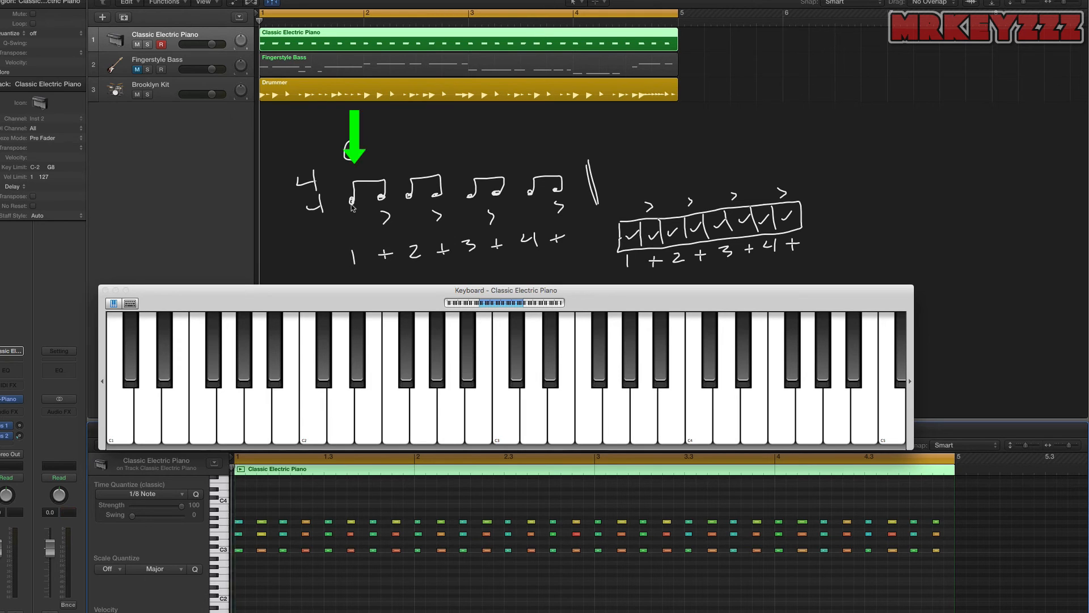
- Play back the accented piano recording and clear the handwritten notation from the screen
key("space")
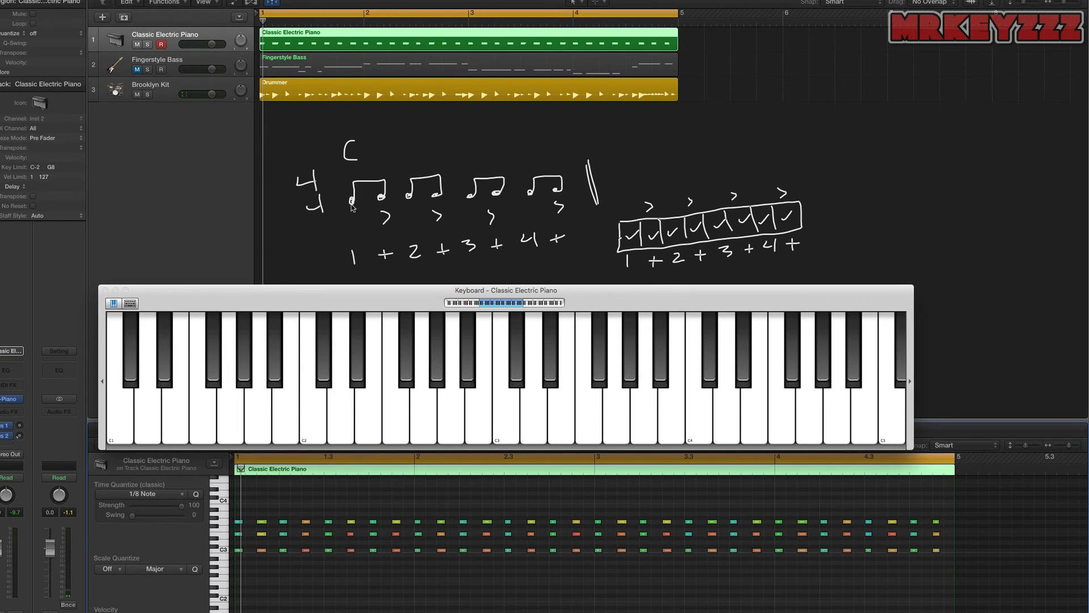
key("Escape")
key("Page_Up")
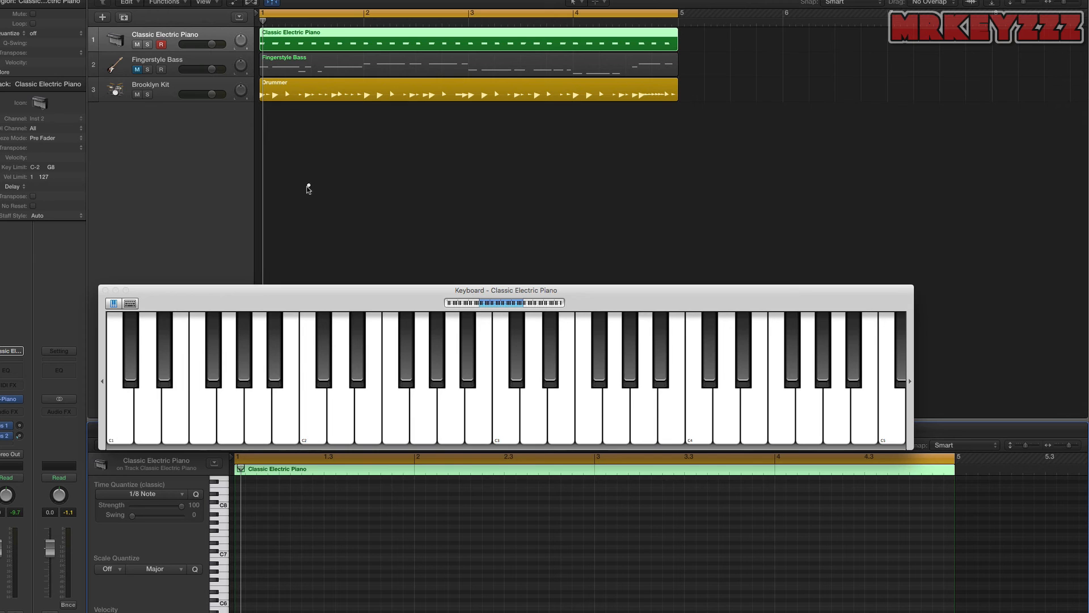
- Handwrite a 4/4 bar of eighth rests and notes sounding on the + of 1, + of 2, beat 3 and + of 4, closed by a double bar line
left_click_drag(299, 181, 311, 189)
left_click_drag(305, 177, 316, 215)
left_click_drag(312, 206, 319, 233)
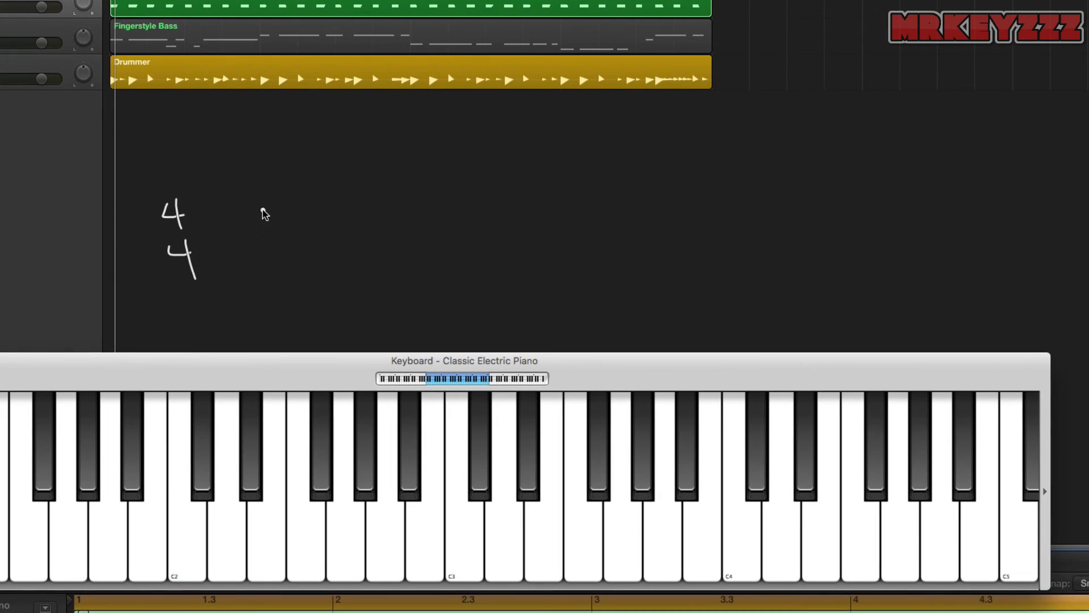
left_click(225, 241)
mouse_move(196, 217)
left_mouse_down()
mouse_move(211, 244)
mouse_move(269, 218)
mouse_move(274, 232)
mouse_move(386, 205)
mouse_move(390, 226)
left_mouse_up()
left_click(334, 231)
left_click(372, 204)
mouse_move(407, 207)
left_mouse_down()
mouse_move(426, 200)
mouse_move(423, 225)
mouse_move(456, 210)
mouse_move(492, 241)
left_mouse_up()
left_click(444, 227)
left_click_drag(491, 186, 502, 238)
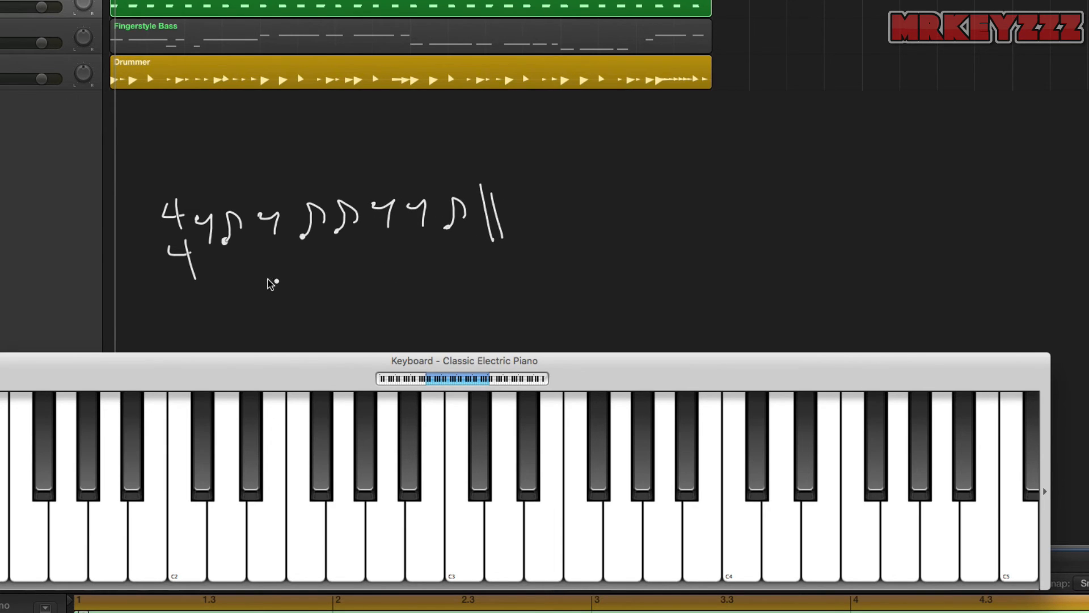
- Write the count 1 + 2 + 3 + 4 + under the rests and notes of the syncopated bar
mouse_move(208, 266)
left_mouse_down()
mouse_move(212, 286)
mouse_move(311, 273)
left_mouse_up()
left_click_drag(301, 269, 397, 250)
mouse_move(388, 243)
left_mouse_down()
mouse_move(389, 261)
mouse_move(426, 253)
left_mouse_up()
mouse_move(421, 243)
left_mouse_down()
mouse_move(423, 261)
mouse_move(467, 244)
mouse_move(460, 258)
left_mouse_up()
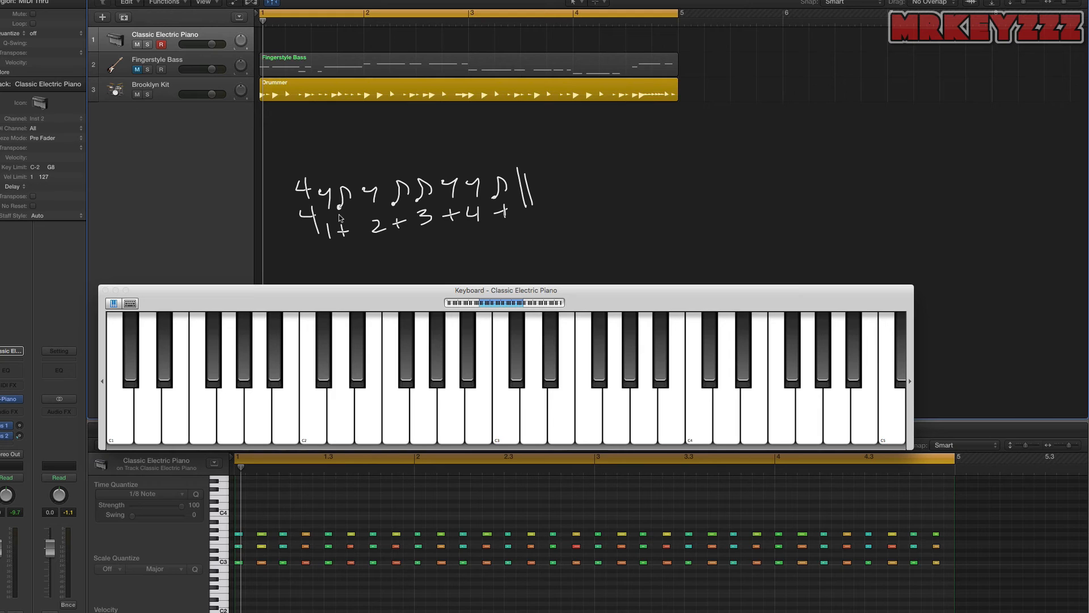
- Record the syncopated C chord rhythm over four bars on the Classic Electric Piano track and quantize all its notes to 1/8
key("r")
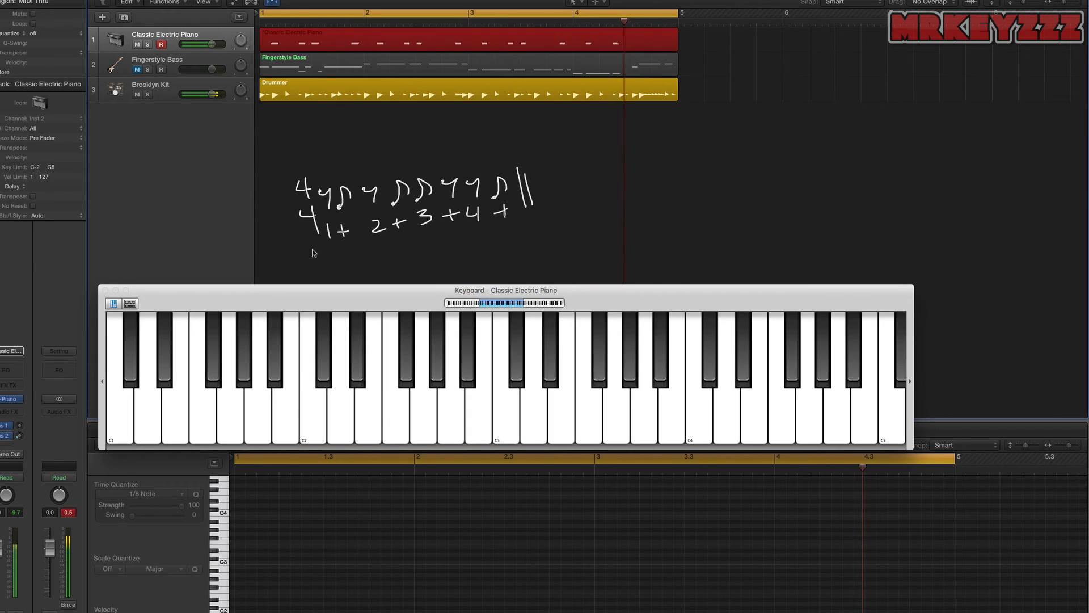
key("space")
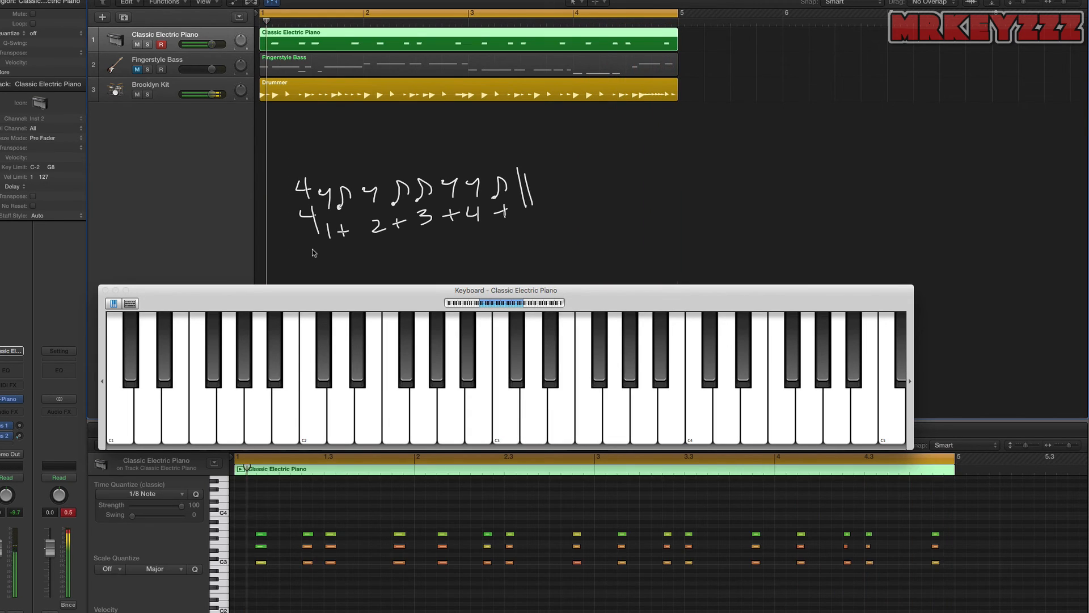
left_click(287, 514)
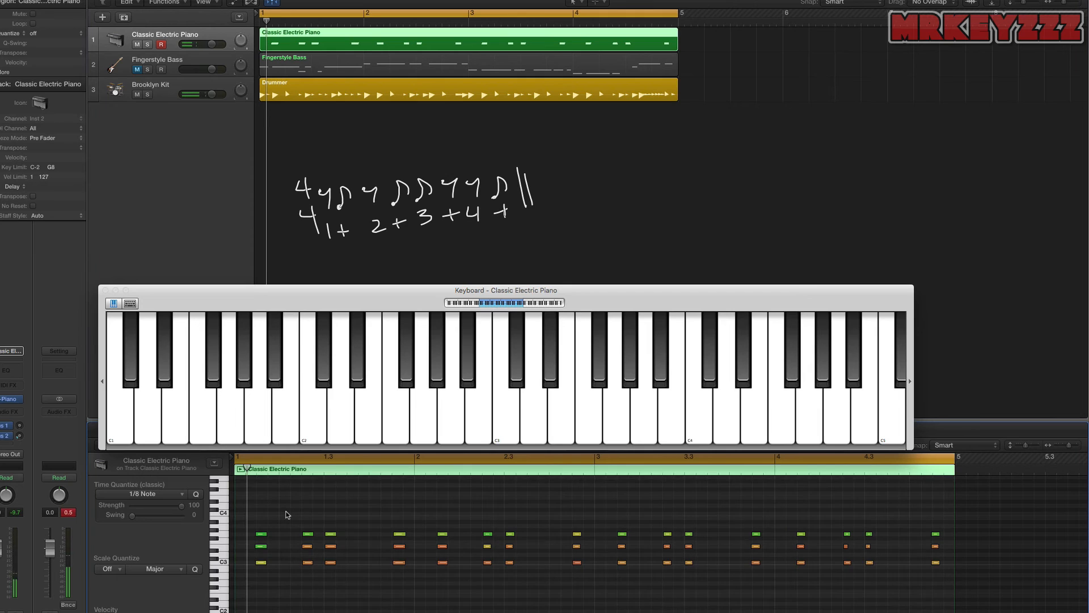
key("super+a")
left_click(287, 513)
key("space")
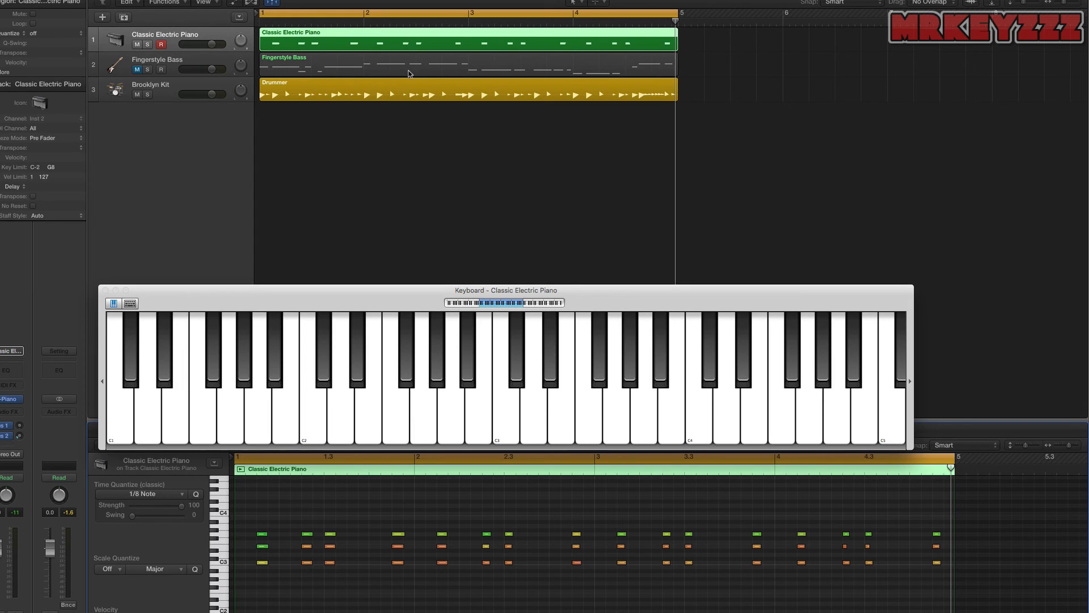
- Delete the Classic Electric Piano region and unmute the Fingerstyle Bass track
key("Delete")
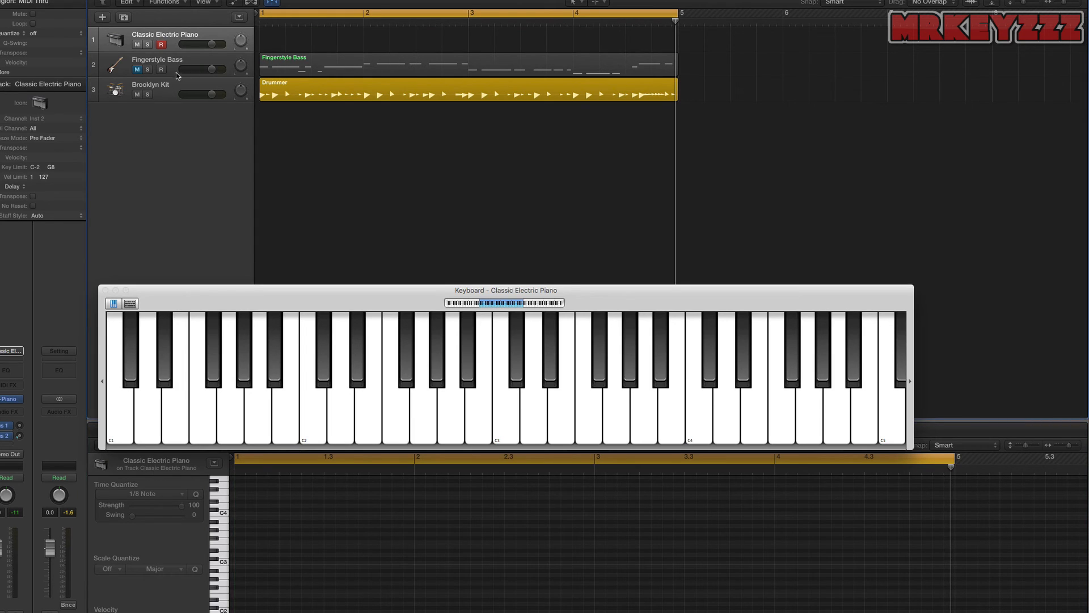
left_click(138, 70)
key("Return")
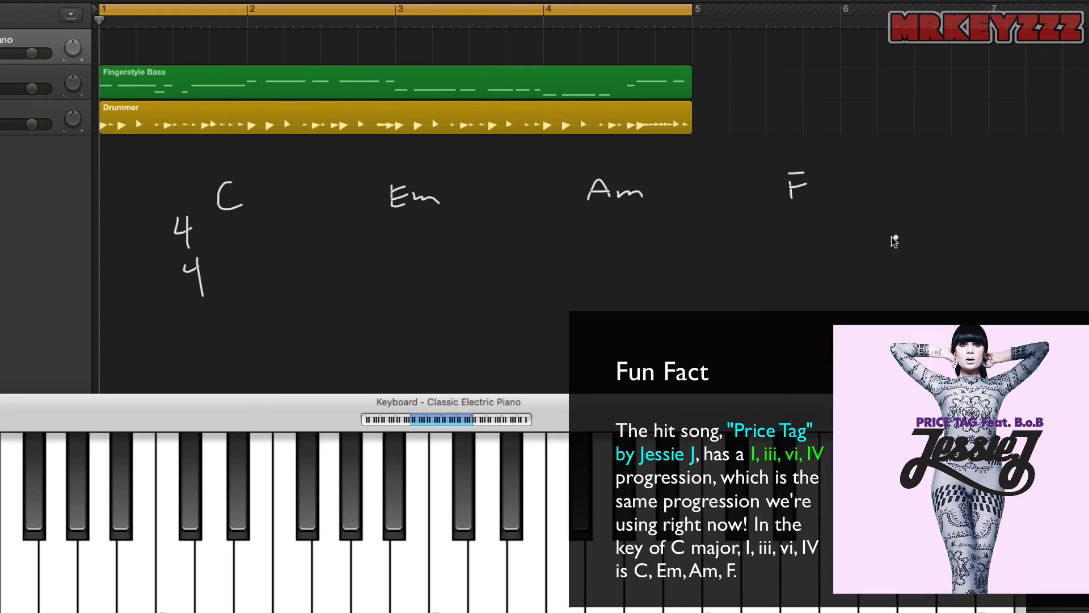
- Add bar lines and a closing double bar to the C, Em, Am, F chart, and write four beamed eighth-note pairs in the first bar
mouse_move(948, 215)
left_mouse_down()
mouse_move(958, 278)
mouse_move(966, 273)
left_mouse_up()
left_click_drag(770, 229, 774, 278)
left_click_drag(575, 229, 579, 280)
left_click_drag(383, 230, 392, 297)
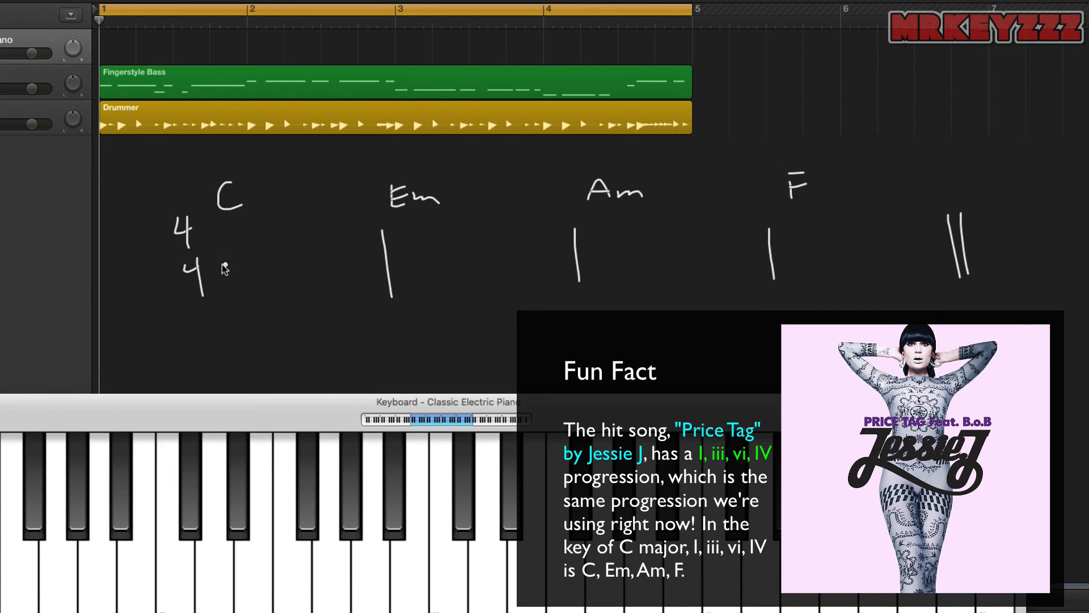
mouse_move(212, 275)
left_mouse_down()
mouse_move(219, 253)
mouse_move(233, 272)
mouse_move(273, 254)
mouse_move(279, 274)
mouse_move(314, 274)
mouse_move(339, 252)
mouse_move(360, 269)
left_mouse_up()
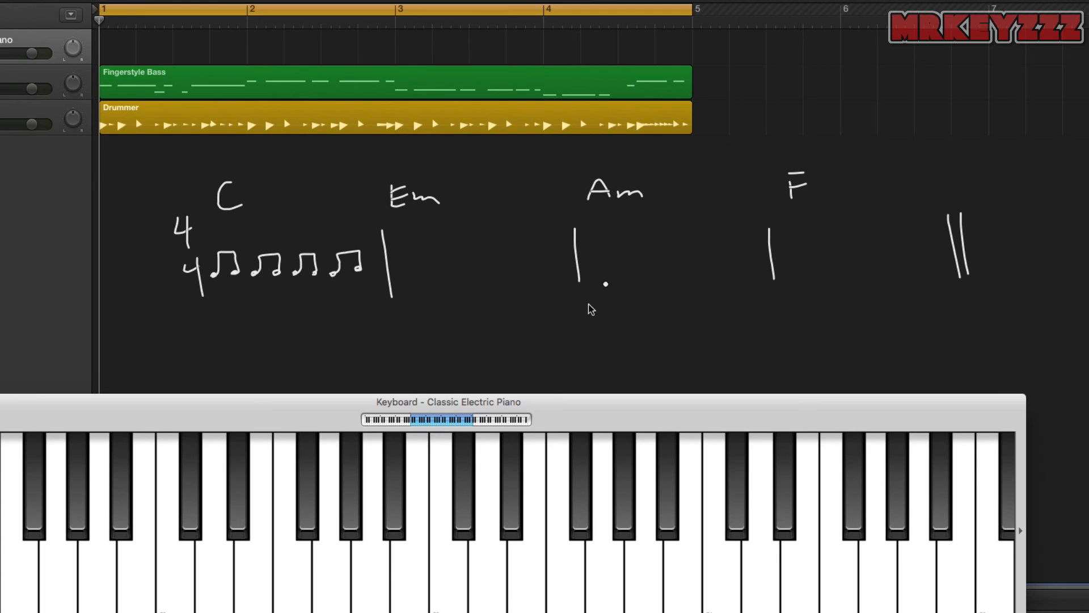
- Draw a grid box split into eight cells below the first bar's eighth notes
mouse_move(208, 358)
left_mouse_down()
mouse_move(206, 332)
mouse_move(263, 317)
mouse_move(351, 310)
mouse_move(379, 325)
mouse_move(352, 343)
mouse_move(216, 361)
left_mouse_up()
left_click_drag(285, 317, 294, 344)
mouse_move(332, 312)
left_mouse_down()
mouse_move(335, 344)
mouse_move(318, 346)
left_mouse_up()
left_click_drag(352, 312, 355, 340)
mouse_move(248, 321)
left_mouse_down()
mouse_move(254, 352)
mouse_move(276, 343)
mouse_move(234, 352)
left_mouse_up()
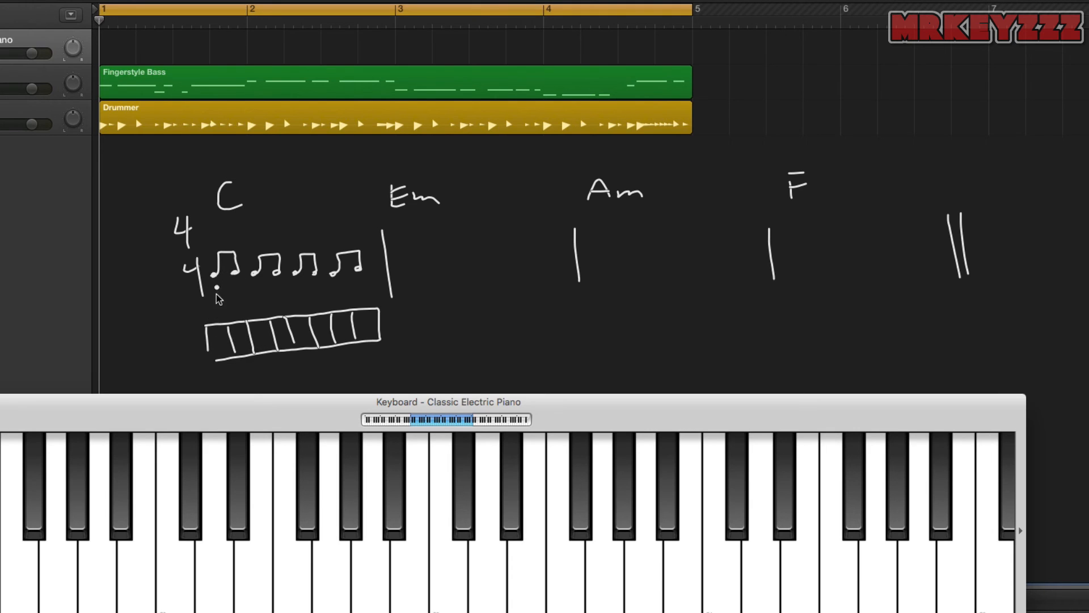
- Write the count 1 + 2 + 3 + 4 + between the first bar's notes and the grid
left_click_drag(213, 299, 213, 314)
left_click(221, 291)
mouse_move(253, 300)
left_mouse_down()
mouse_move(262, 311)
mouse_move(320, 309)
left_mouse_up()
mouse_move(336, 290)
left_mouse_down()
mouse_move(342, 304)
mouse_move(372, 296)
left_mouse_up()
left_click_drag(363, 291, 364, 306)
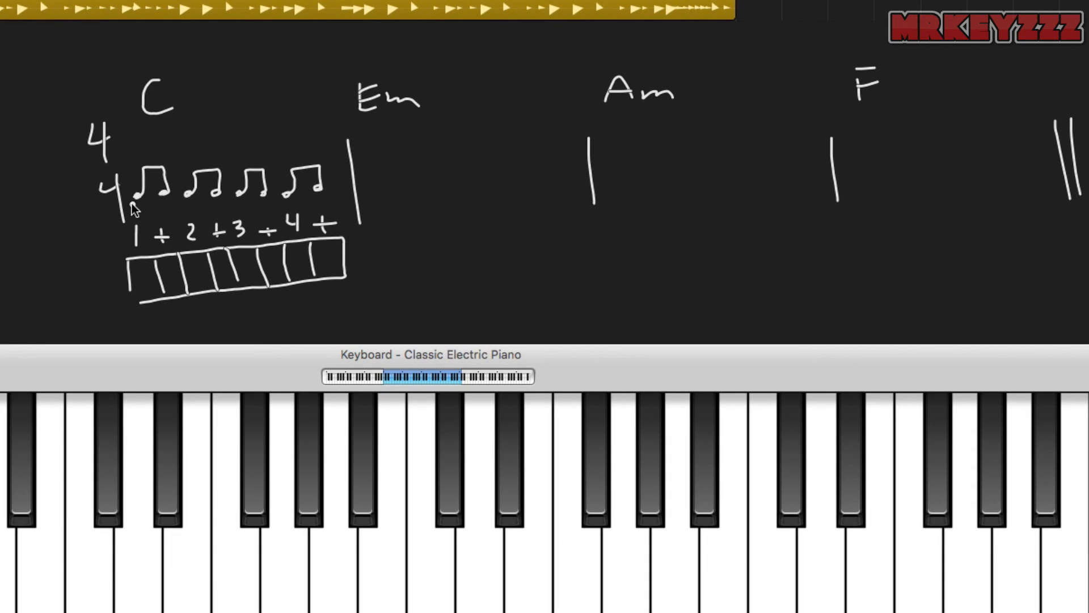
- Put accent marks under the first bar's notes on beat 1, the + of 2 and the + of 3
left_click_drag(131, 203, 145, 215)
left_click(142, 218)
left_click_drag(262, 204, 263, 218)
- Put check marks in all eight grid cells and accent marks below the first, fourth and sixth cells
left_click_drag(136, 279, 287, 254)
left_click(274, 264)
mouse_move(303, 262)
left_mouse_down()
mouse_move(316, 246)
mouse_move(348, 246)
left_mouse_up()
left_click_drag(143, 311, 148, 326)
mouse_move(230, 290)
left_mouse_down()
mouse_move(231, 303)
mouse_move(280, 290)
mouse_move(290, 295)
mouse_move(282, 301)
left_mouse_up()
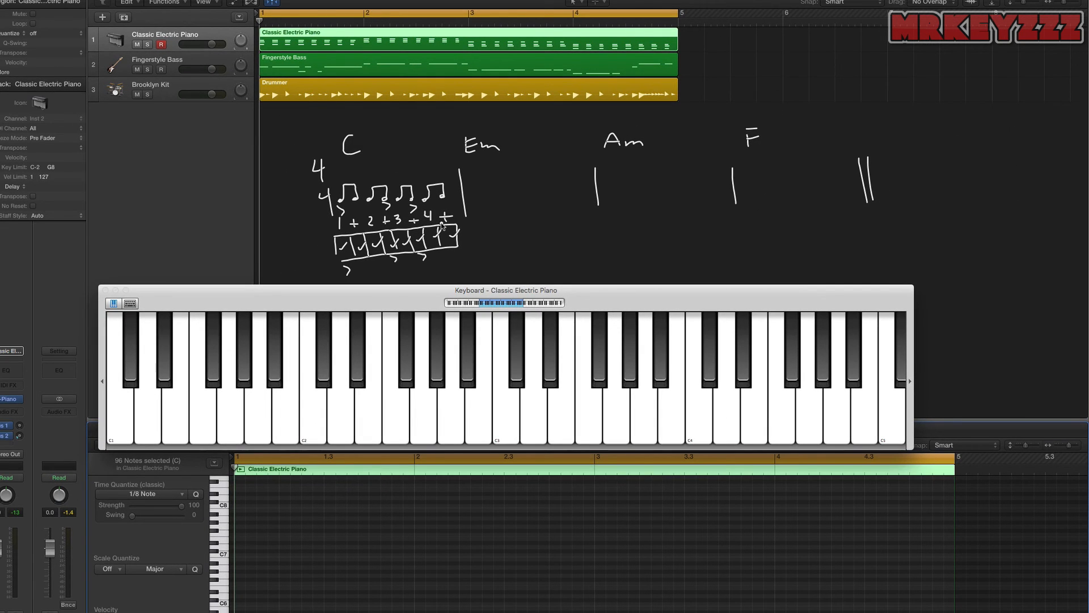
- Delete the recorded chord progression region from the Classic Electric Piano track
left_click(488, 49)
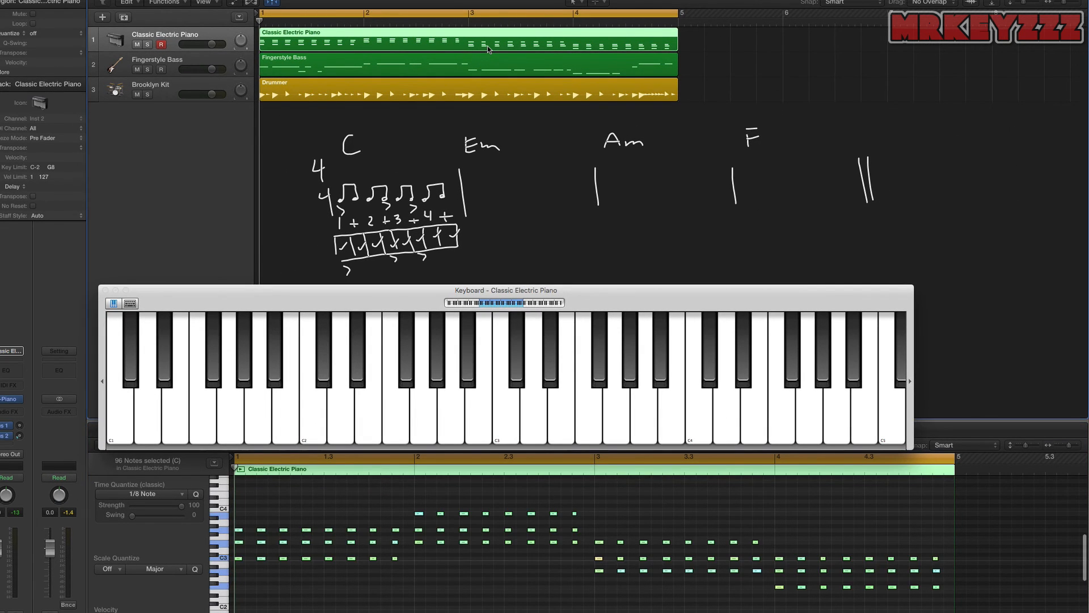
key("Delete")
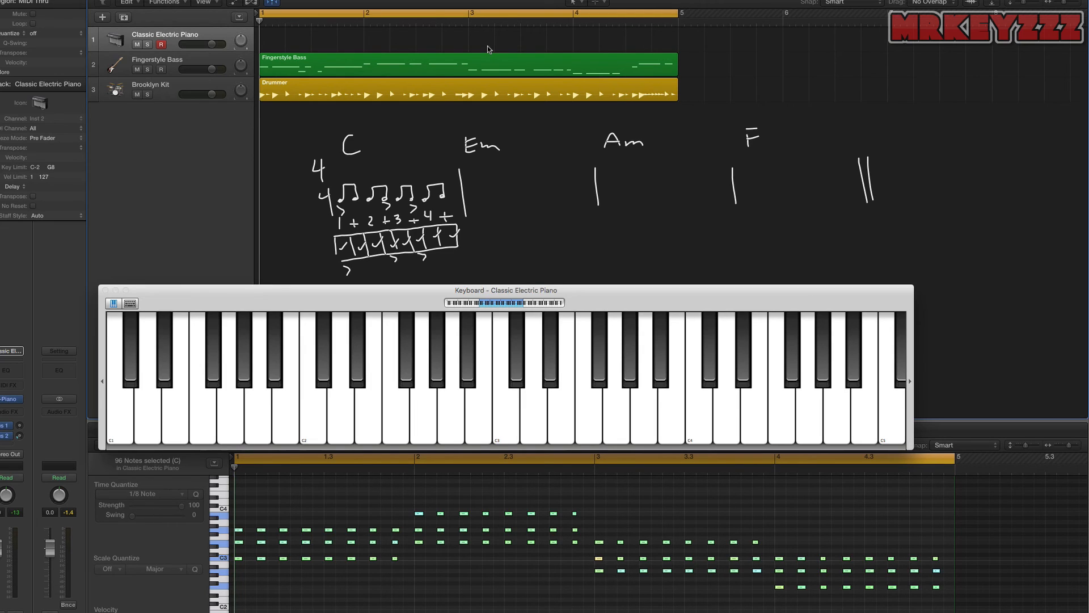
- Record the steady eighth-note C, Em, Am and F chord pattern on the Classic Electric Piano track over four bars
key("space")
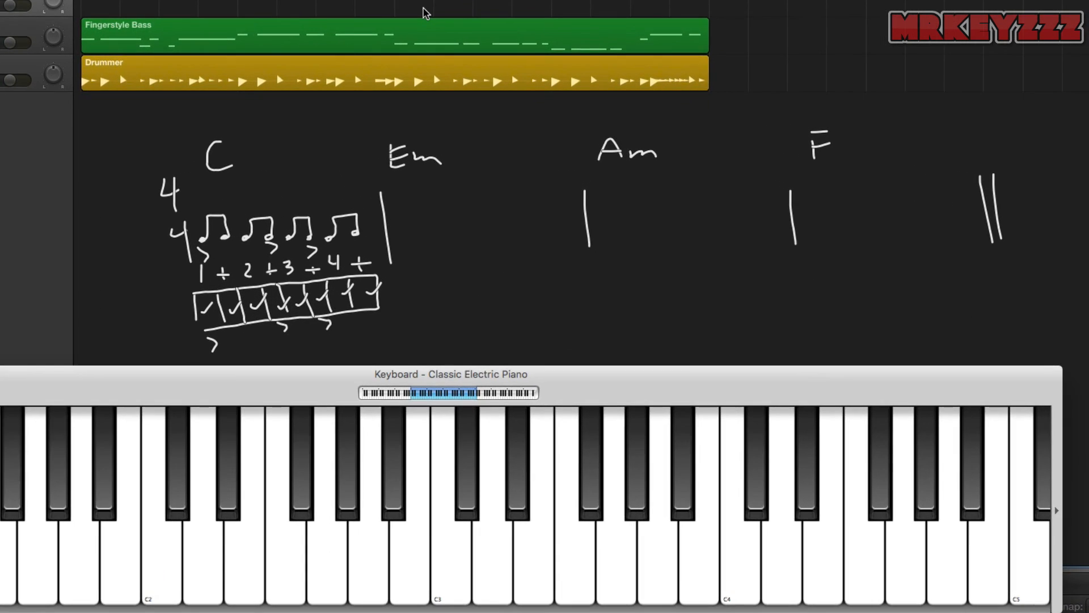
key("r")
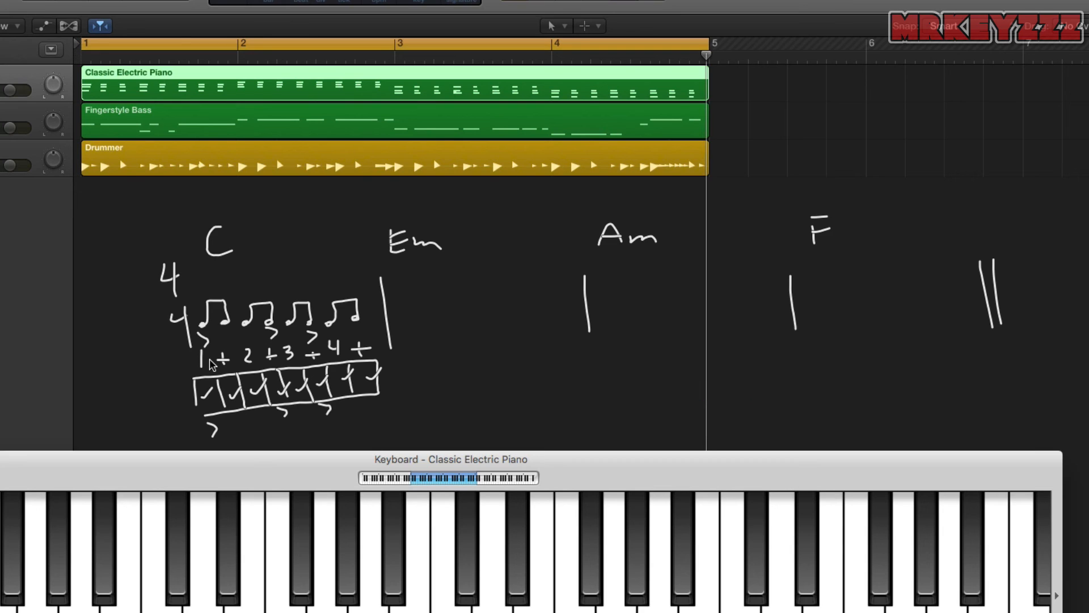
- Delete the recorded piano region and handwrite a fresh 4/4 time signature with the chord names C, Em, Am and F
key("Delete")
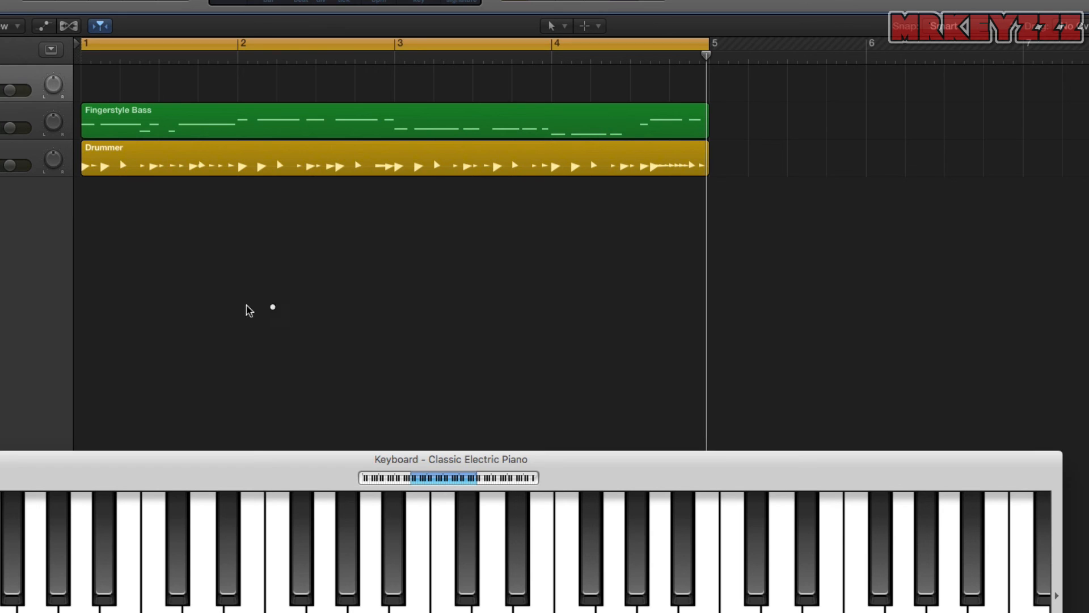
left_click_drag(119, 266, 136, 295)
left_click_drag(124, 319, 142, 329)
left_click_drag(140, 313, 151, 352)
mouse_move(189, 236)
left_mouse_down()
mouse_move(170, 253)
mouse_move(190, 257)
left_mouse_up()
left_click(314, 232)
left_click_drag(314, 233, 332, 258)
mouse_move(304, 239)
left_mouse_down()
mouse_move(332, 233)
mouse_move(329, 248)
left_mouse_up()
left_click_drag(344, 262, 379, 262)
left_click_drag(520, 259, 551, 259)
left_click_drag(525, 249, 593, 258)
mouse_move(736, 222)
left_mouse_down()
mouse_move(743, 252)
mouse_move(766, 220)
left_mouse_up()
left_click_drag(742, 237, 763, 235)
- Draw a double bar line at the end of the chart and single bar lines between the four chords
left_click(916, 290)
mouse_move(898, 282)
left_mouse_down()
mouse_move(906, 359)
mouse_move(923, 349)
left_mouse_up()
left_click_drag(740, 277, 742, 329)
left_click_drag(499, 295, 499, 349)
left_click_drag(294, 294, 297, 335)
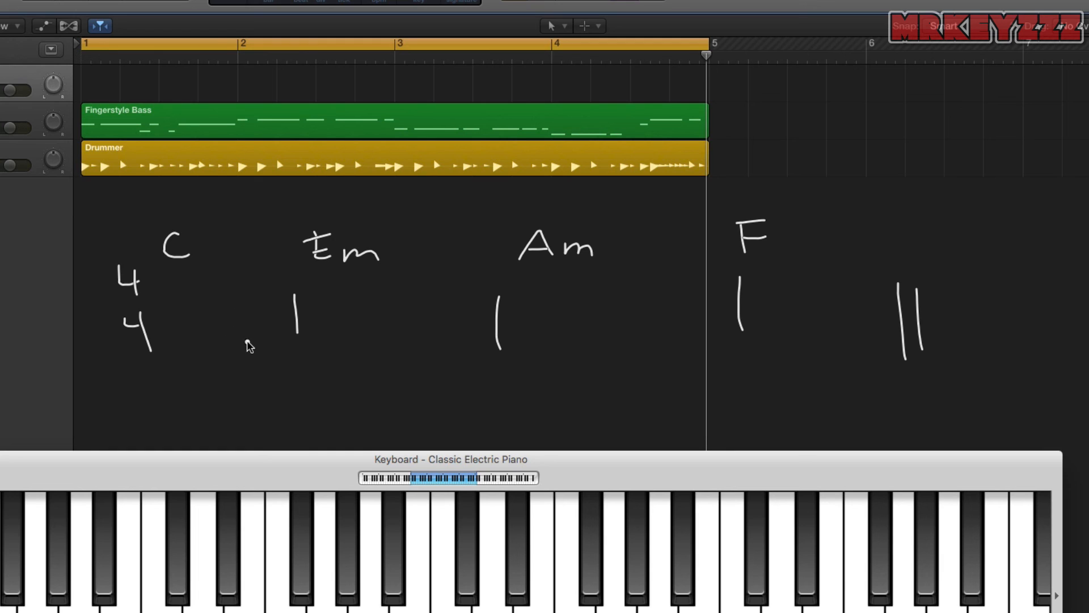
- Write the first bar's rhythm: eighth note, two eighth rests, eighth note, eighth rest, eighth note and quarter rest
mouse_move(167, 326)
left_mouse_down()
mouse_move(162, 305)
mouse_move(192, 322)
left_mouse_up()
left_click_drag(200, 311, 210, 324)
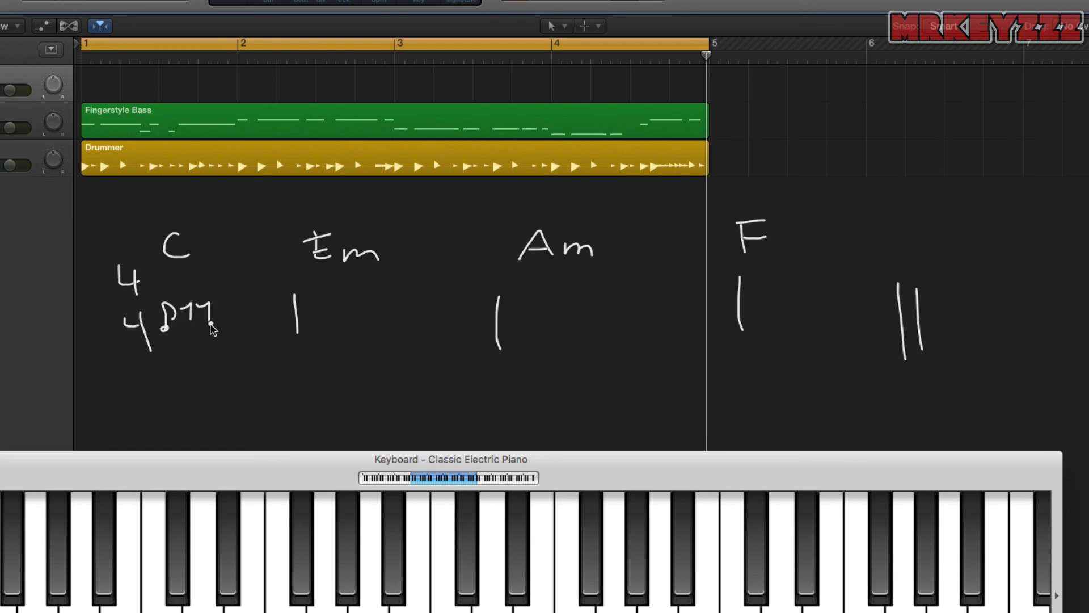
mouse_move(224, 318)
left_mouse_down()
mouse_move(250, 325)
mouse_move(271, 312)
mouse_move(283, 332)
left_mouse_up()
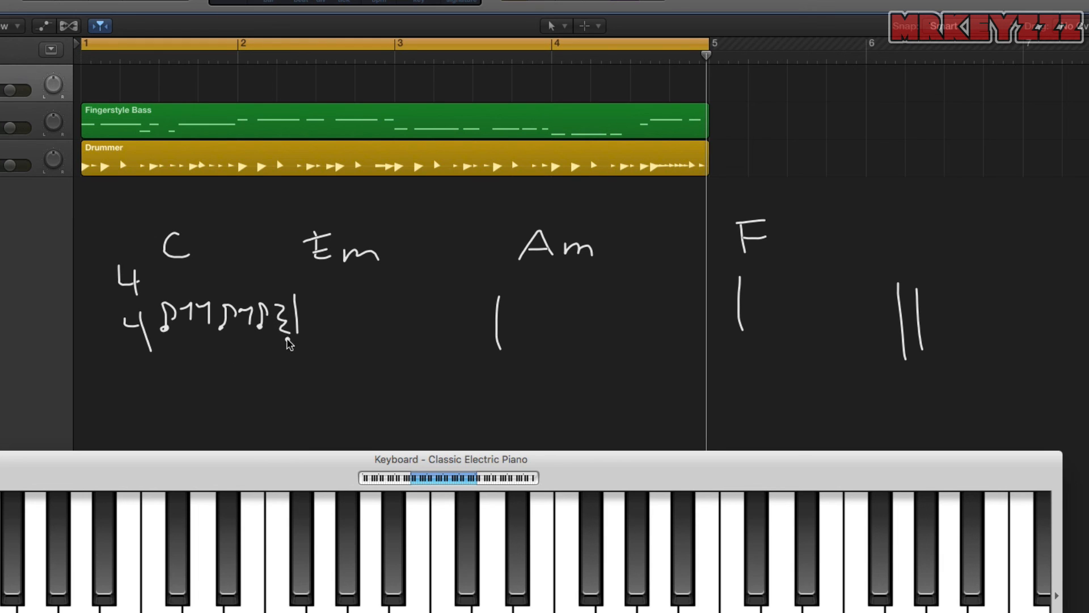
- Write the count 1 + 2 + 3 + 4 + below the first bar's rhythm
mouse_move(168, 351)
left_mouse_down()
mouse_move(173, 374)
mouse_move(193, 360)
left_mouse_up()
left_click_drag(205, 353, 216, 361)
left_click_drag(227, 350, 234, 356)
left_click_drag(239, 346, 257, 355)
left_click_drag(262, 349, 266, 363)
left_click_drag(259, 356, 276, 355)
left_click_drag(281, 343, 289, 351)
left_click_drag(287, 344, 289, 355)
left_click(294, 353)
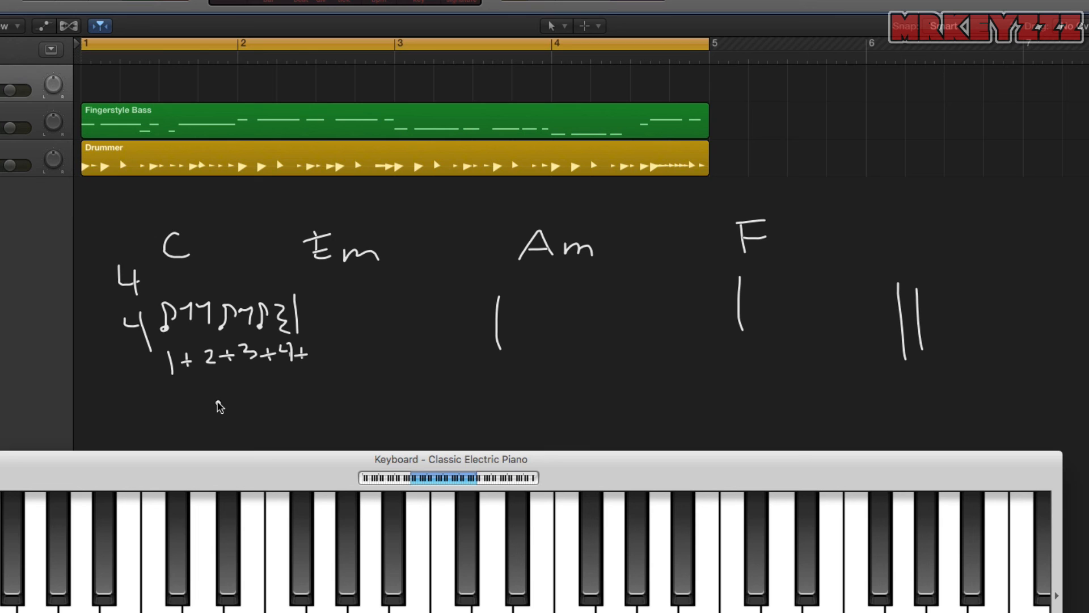
- Record the four chords on the Classic Electric Piano track with hits on 1, the + of 2 and the + of 3
key("r")
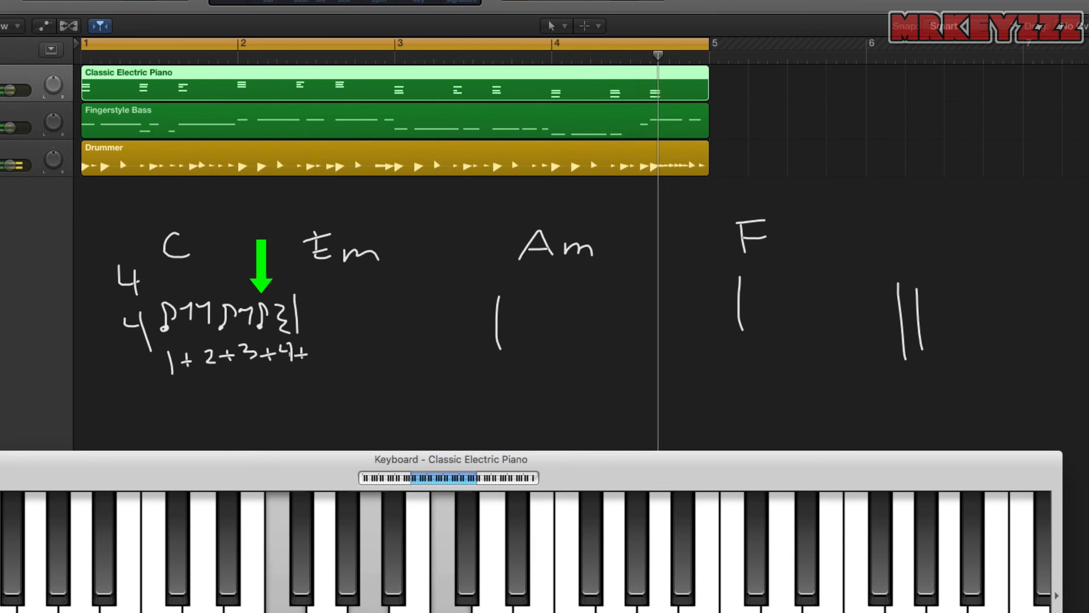
key("space")
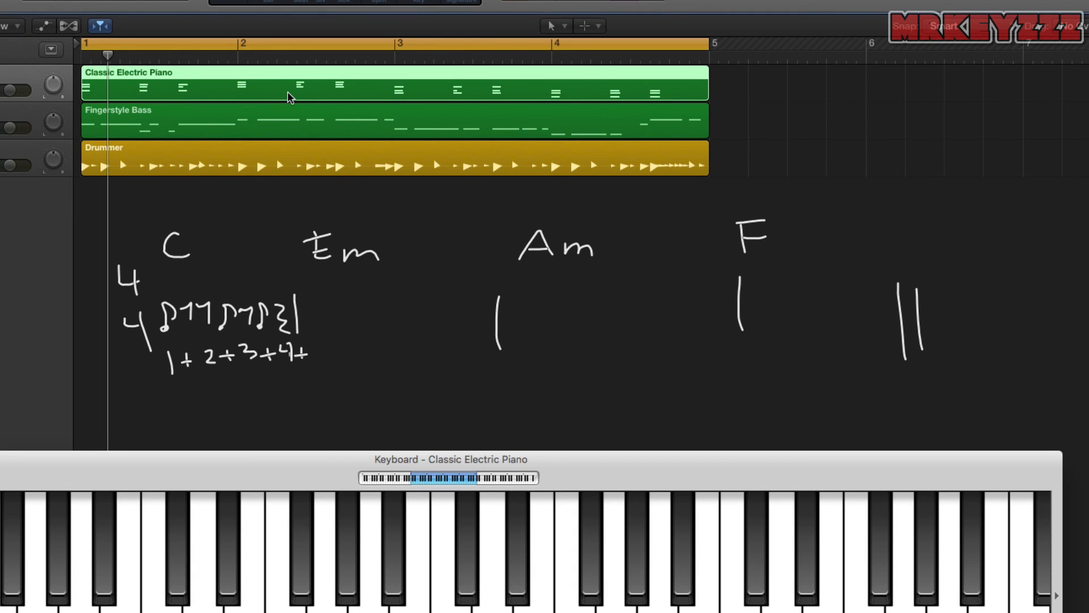
- Remove the syncopated piano recording and rewrite the 4/4 time signature and chord names C, Em, Am and F
key("Delete")
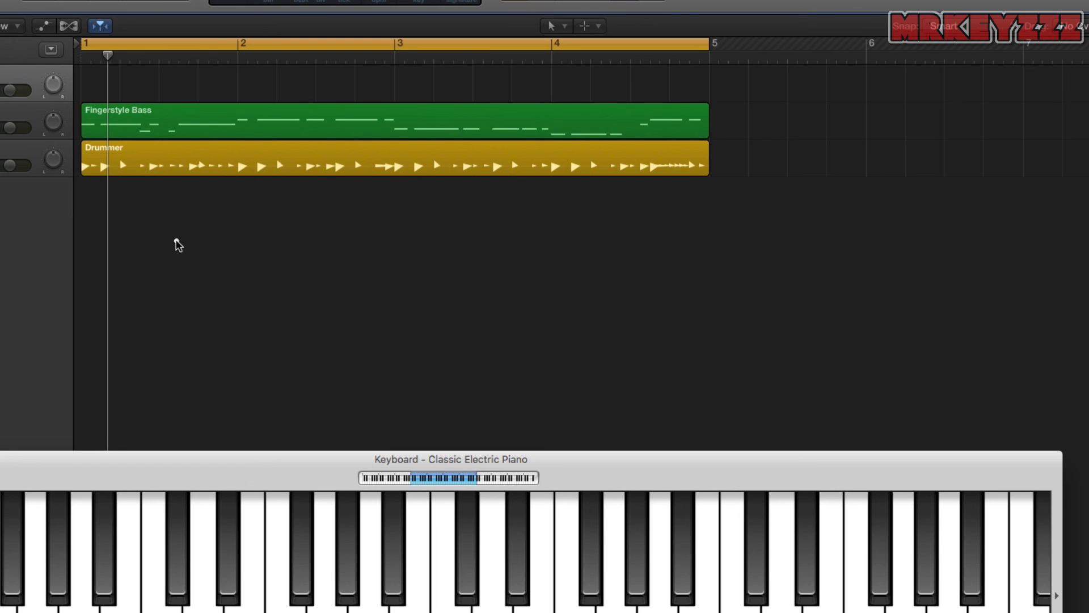
left_click_drag(143, 261, 157, 296)
mouse_move(139, 317)
left_mouse_down()
mouse_move(154, 309)
mouse_move(161, 335)
left_mouse_up()
left_click_drag(204, 215, 204, 239)
mouse_move(339, 218)
left_mouse_down()
mouse_move(343, 242)
mouse_move(388, 237)
left_mouse_up()
left_click_drag(530, 242, 588, 245)
mouse_move(720, 215)
left_mouse_down()
mouse_move(724, 248)
mouse_move(745, 209)
left_mouse_up()
left_click_drag(724, 232, 743, 228)
left_click_drag(530, 235, 524, 254)
left_click_drag(551, 237, 558, 256)
- Draw three single bar lines between the chords and a double bar line after the F bar
left_click_drag(319, 268, 328, 339)
left_click_drag(517, 273, 527, 321)
left_click_drag(711, 266, 720, 312)
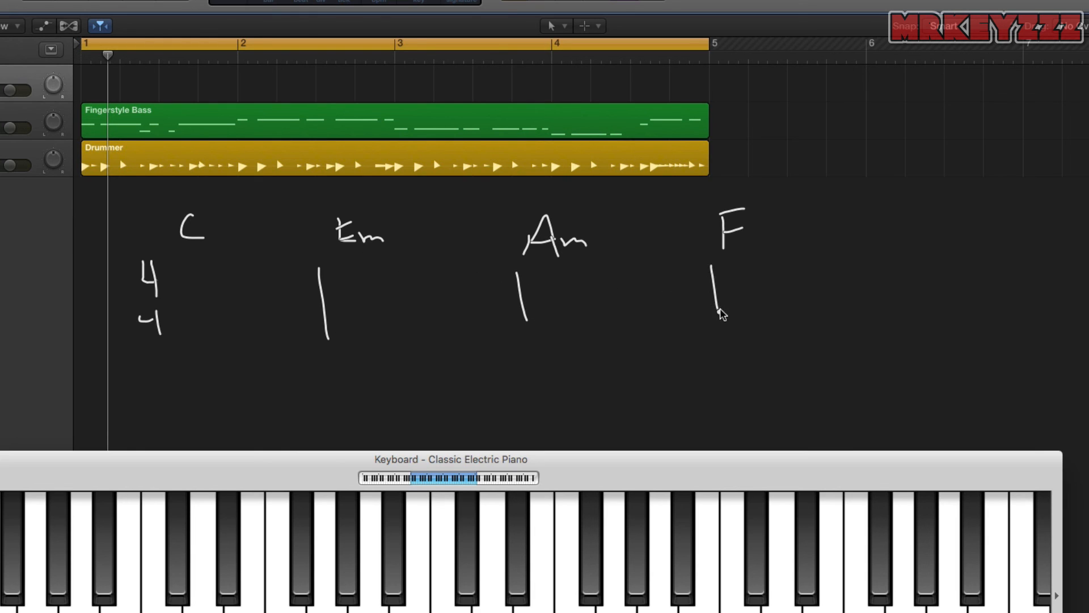
mouse_move(945, 270)
left_mouse_down()
mouse_move(949, 313)
mouse_move(965, 319)
left_mouse_up()
- Write an off-beat rhythm in the C bar with notes on the + of 1, 3 and 4, and add the 1 + 2 + 3 + 4 + count
mouse_move(173, 289)
left_mouse_down()
mouse_move(186, 288)
mouse_move(181, 307)
mouse_move(202, 283)
mouse_move(208, 297)
mouse_move(229, 299)
mouse_move(238, 322)
mouse_move(261, 314)
mouse_move(276, 289)
mouse_move(299, 320)
mouse_move(319, 308)
left_mouse_up()
left_click(197, 302)
left_click(231, 305)
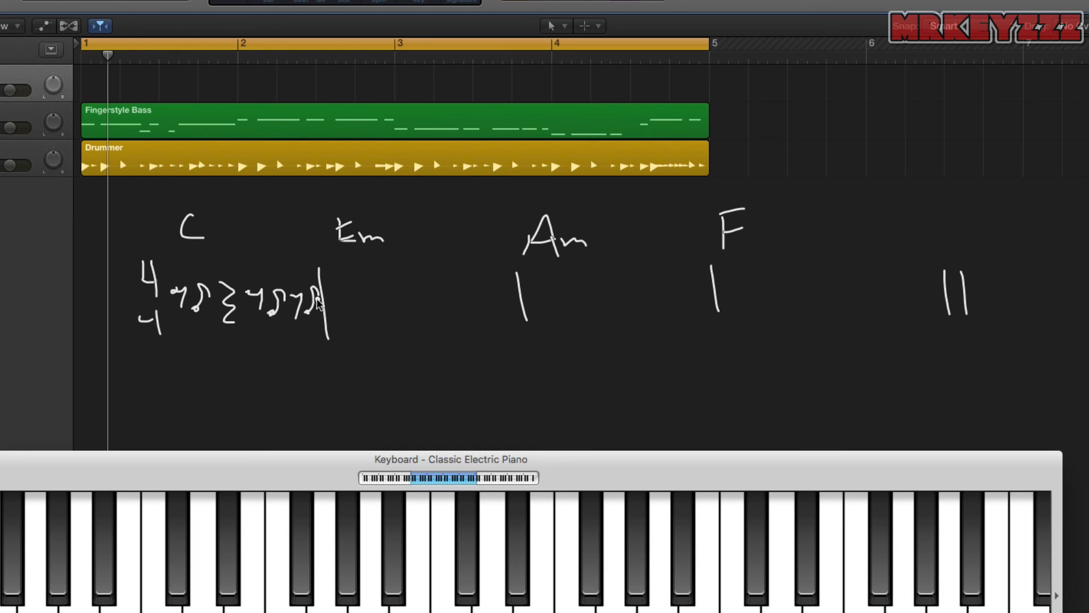
mouse_move(177, 339)
left_mouse_down()
mouse_move(181, 359)
mouse_move(204, 349)
left_mouse_up()
mouse_move(198, 340)
left_mouse_down()
mouse_move(196, 359)
mouse_move(317, 348)
left_mouse_up()
left_click_drag(308, 345, 324, 341)
- Draw a long box below the count and divide it into eight cells
mouse_move(122, 402)
left_mouse_down()
mouse_move(135, 433)
mouse_move(243, 384)
mouse_move(409, 360)
mouse_move(417, 393)
mouse_move(146, 440)
left_mouse_up()
left_click_drag(287, 383, 291, 412)
left_click_drag(212, 390, 221, 420)
left_click_drag(343, 371, 347, 395)
left_click_drag(384, 364, 388, 389)
left_click_drag(319, 375, 322, 404)
left_click(250, 406)
left_click_drag(249, 390, 255, 418)
- Label the cells of the grid underneath with 1 + 2 + 3 + 4 +
mouse_move(171, 402)
left_mouse_down()
mouse_move(179, 468)
mouse_move(202, 450)
mouse_move(284, 435)
left_mouse_up()
left_click_drag(275, 434, 295, 429)
left_click_drag(309, 422, 311, 438)
left_click_drag(343, 418, 346, 428)
left_click_drag(341, 424, 380, 415)
mouse_move(386, 405)
left_mouse_down()
mouse_move(390, 418)
mouse_move(417, 411)
left_mouse_up()
left_click_drag(404, 408, 423, 402)
- Put check marks in the second, sixth and eighth grid cells for the + of 1, the + of 3 and the + of 4
left_click(196, 415)
left_click_drag(189, 408, 207, 400)
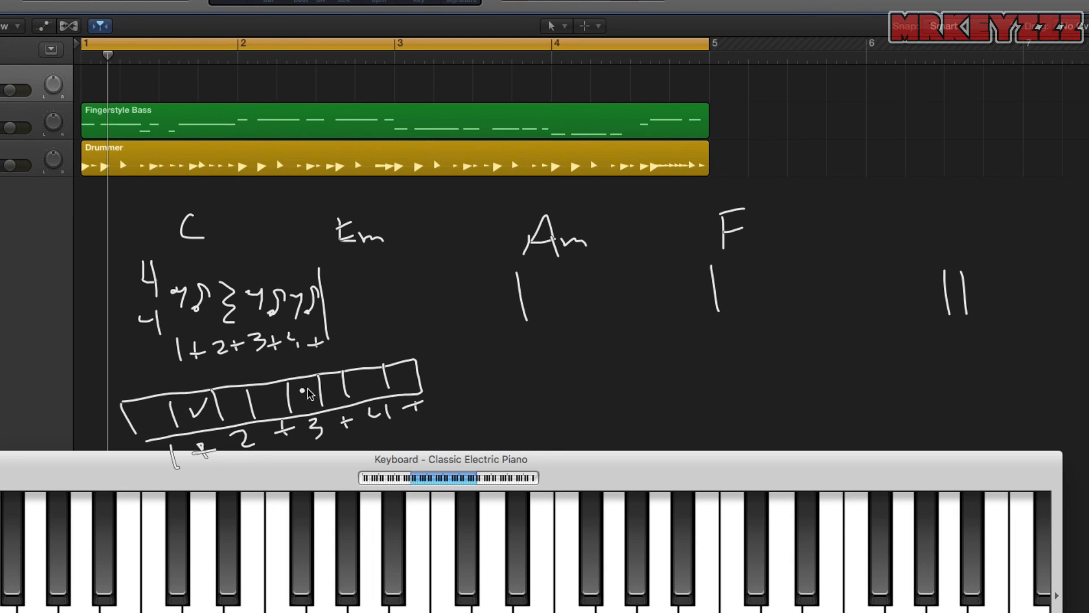
left_click_drag(328, 386, 416, 368)
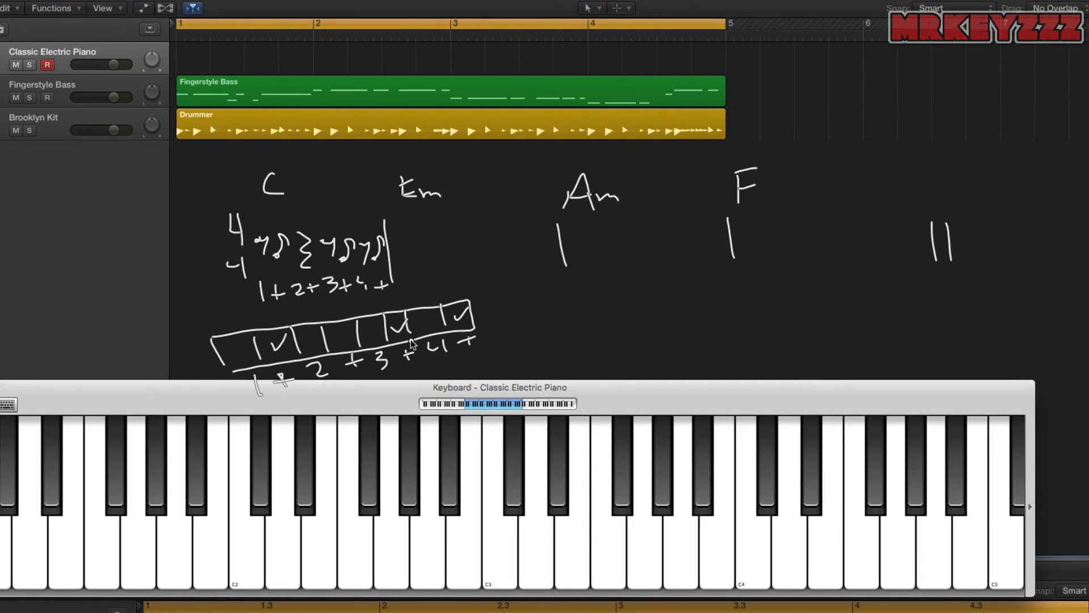
- Record the off-beat chord pattern on the Classic Electric Piano track over four bars and play it back
key("r")
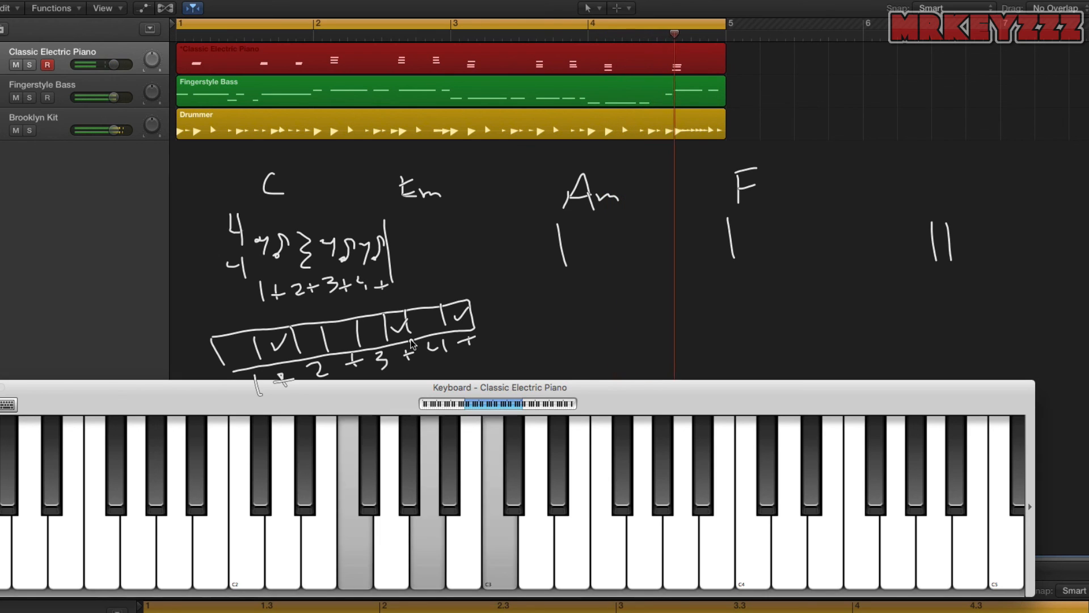
key("space")
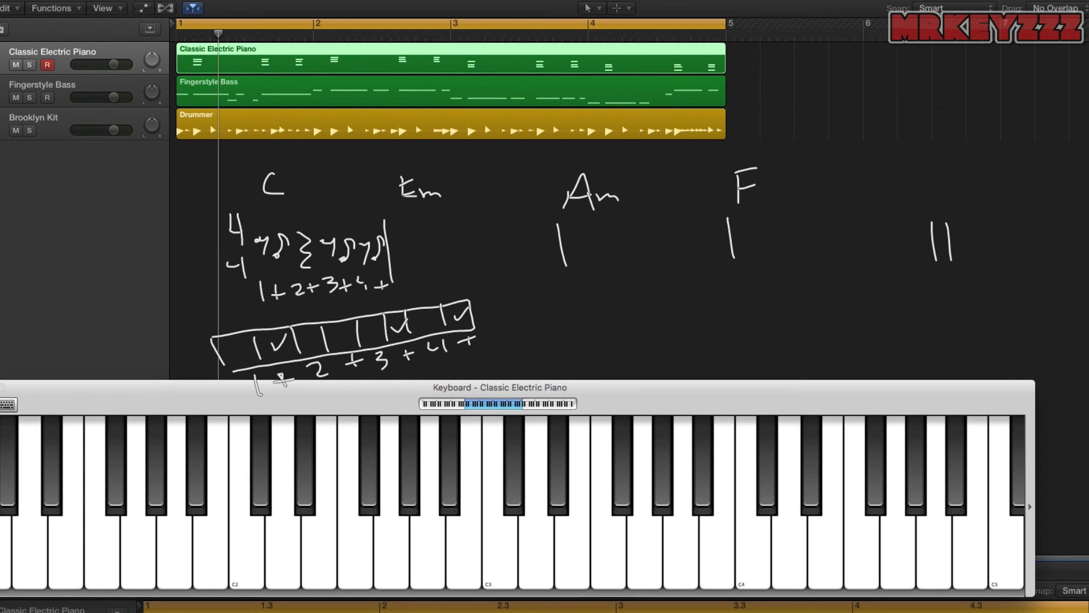
key("space")
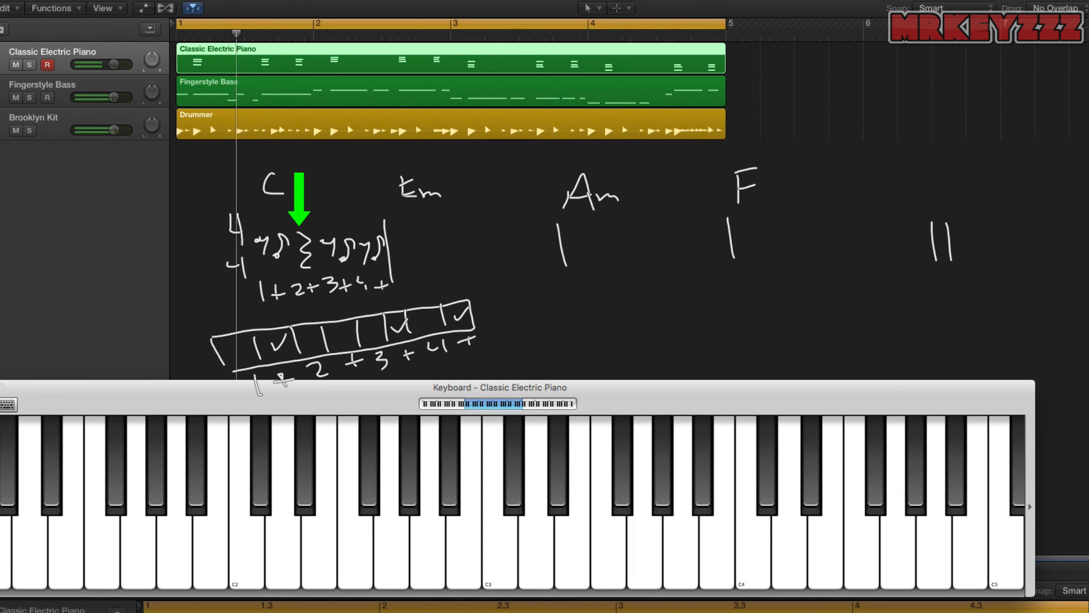